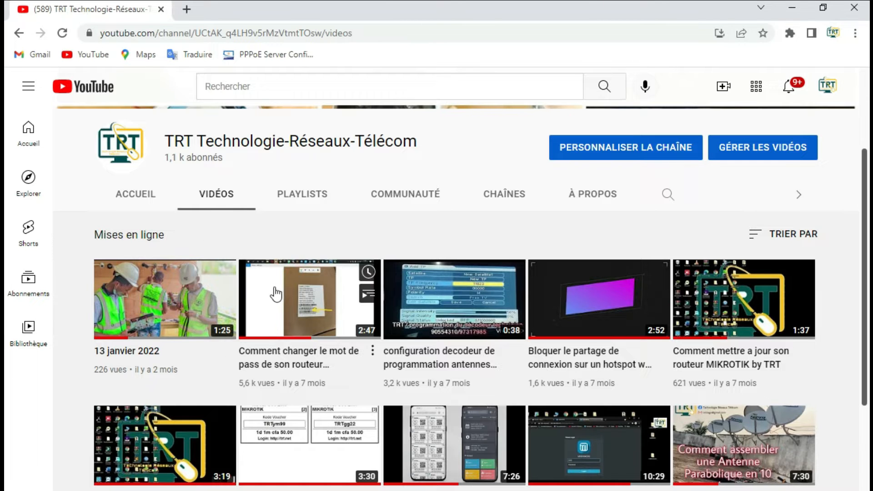
scroll(275, 294, "down", 2)
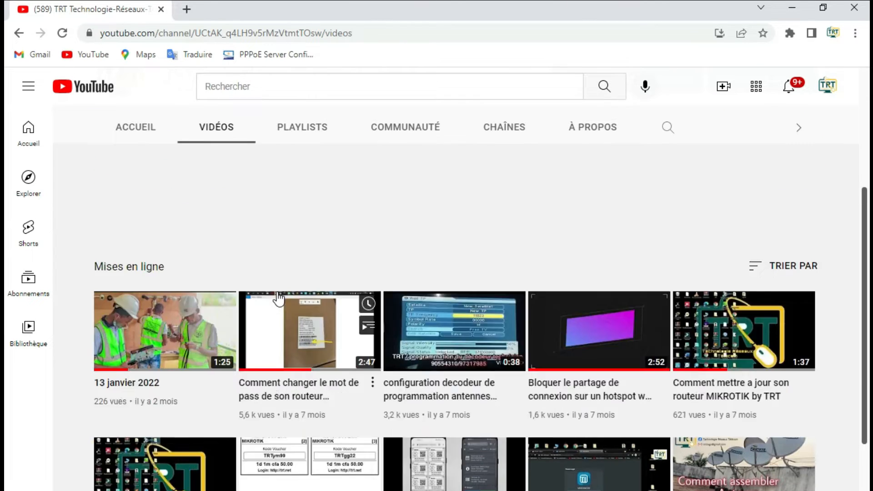
scroll(279, 299, "up", 3)
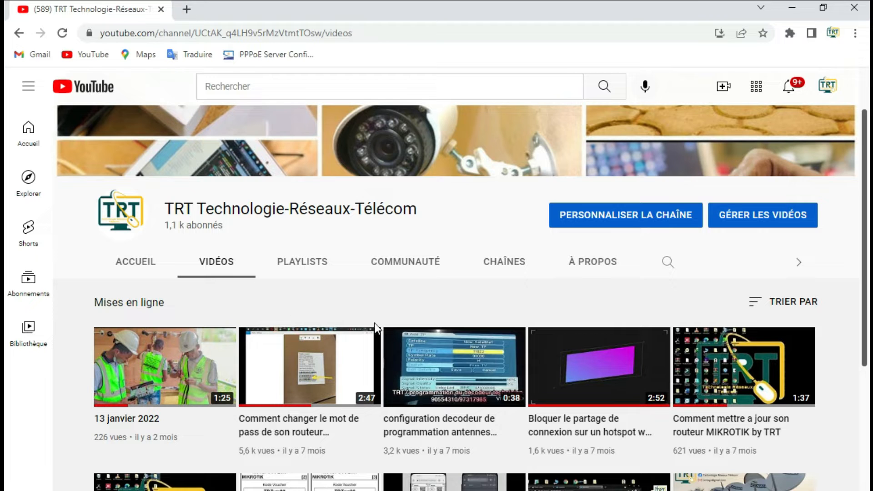
Open link.ui.com in a new browser tab and dismiss the translation prompt and the ISP Design Center promotion
left_click(185, 10)
left_click(128, 34)
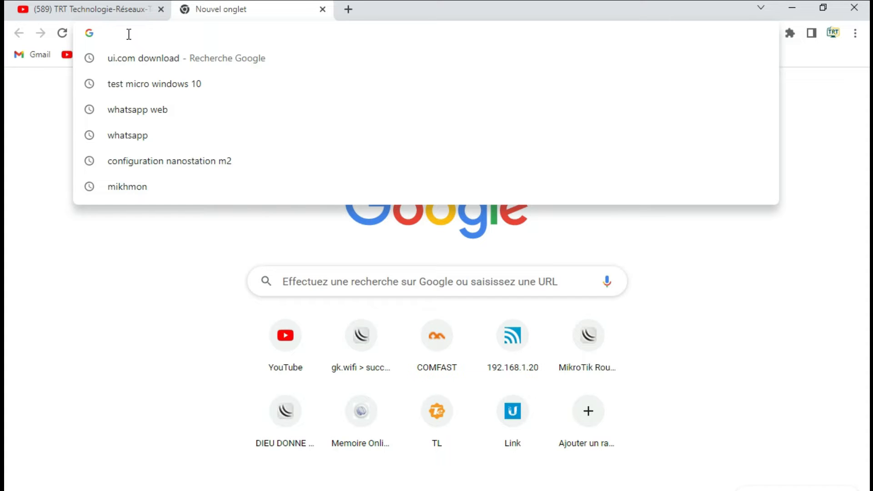
type("u")
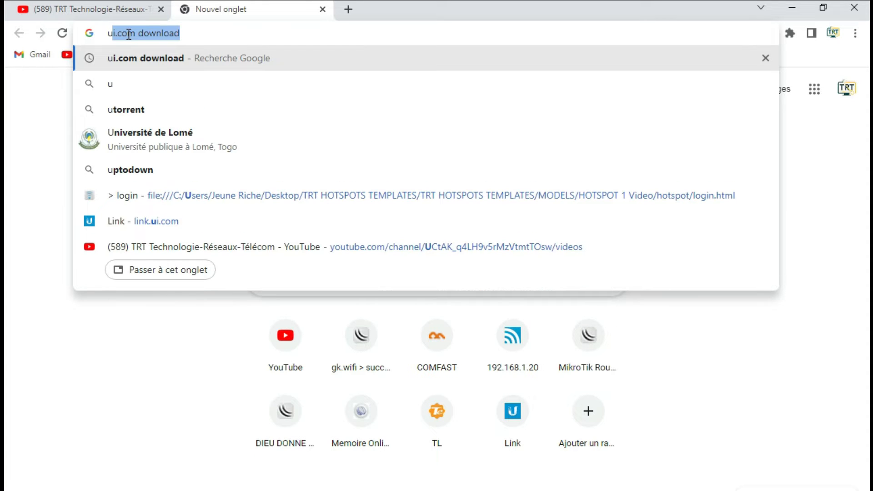
key("BackSpace")
key("BackSpace")
type("li,k")
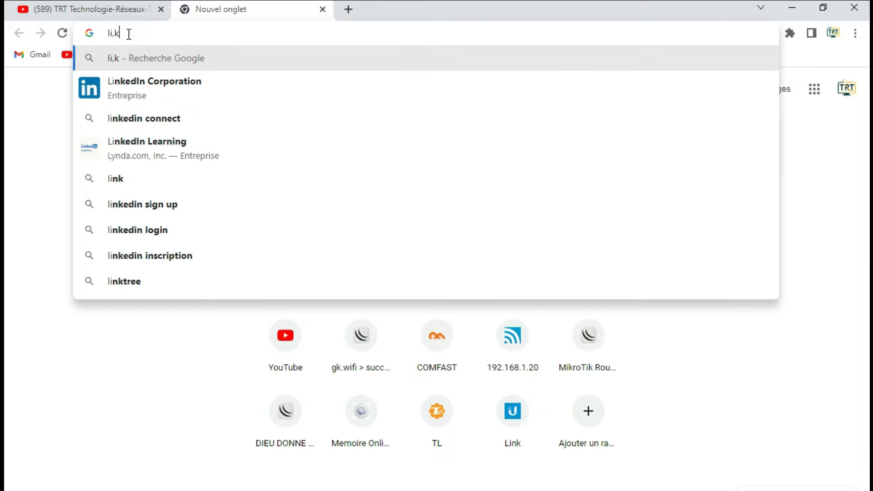
key("BackSpace")
key("BackSpace")
type("nk.ui.com")
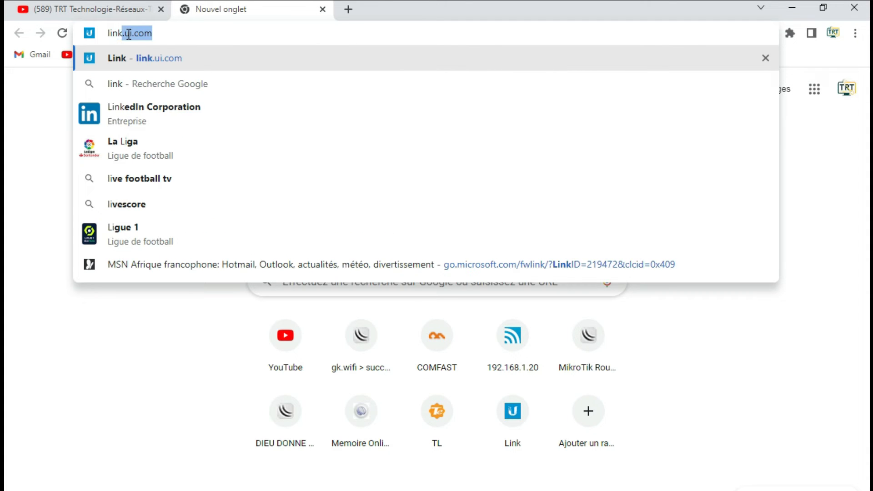
key("Right")
key("Return")
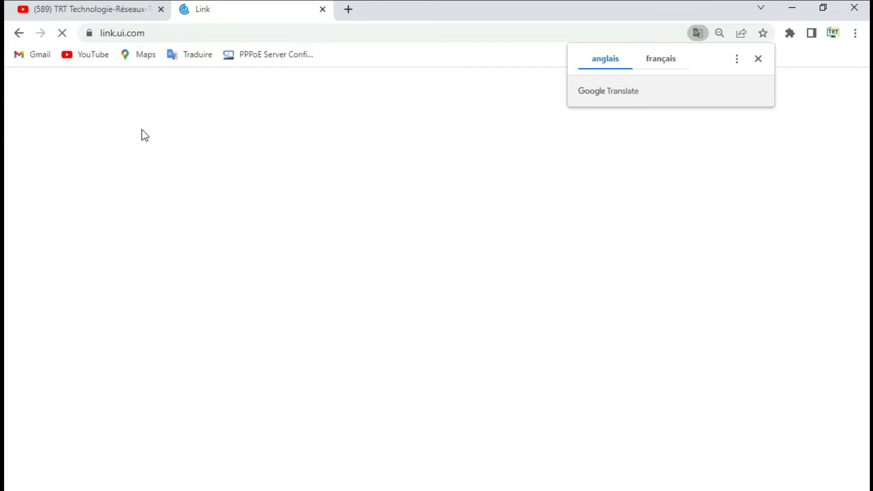
left_click(756, 58)
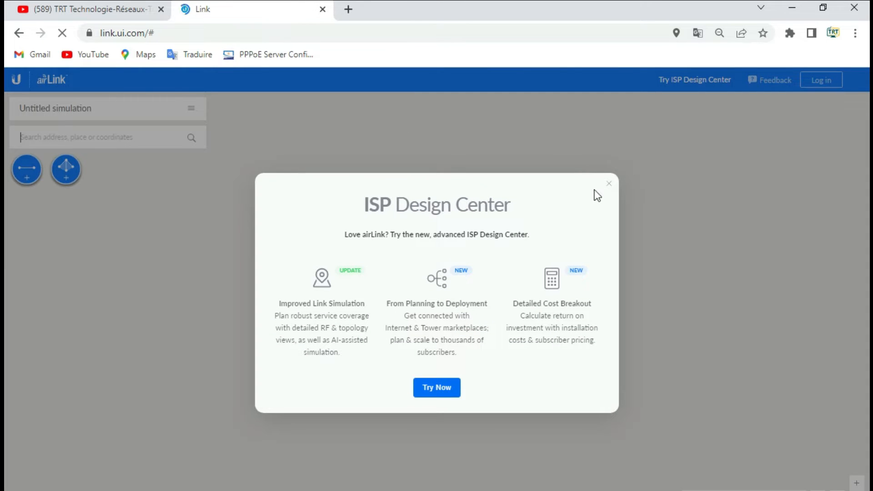
left_click(609, 183)
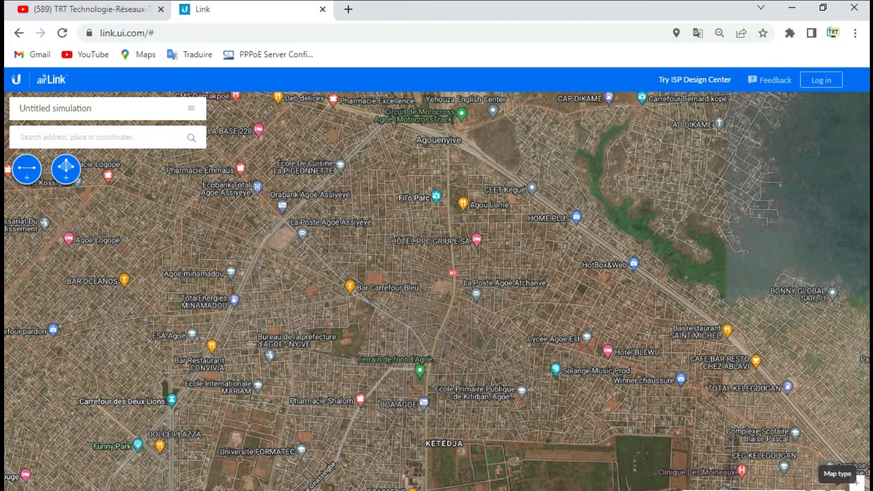
Switch the map to the plain street style and back to satellite imagery
left_click(857, 483)
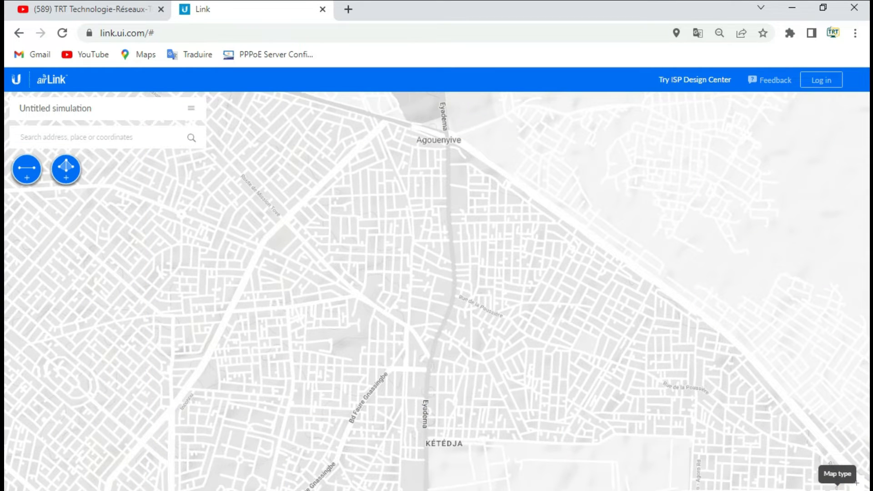
left_click(856, 482)
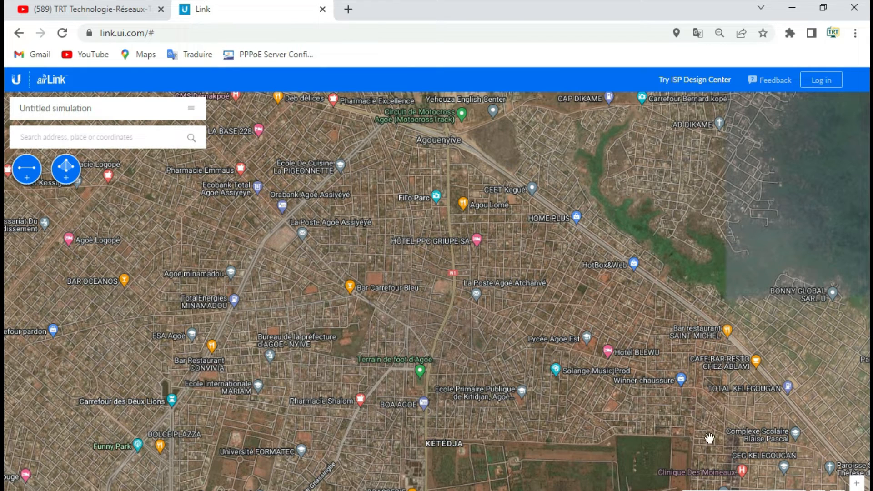
left_click(46, 136)
left_click(23, 173)
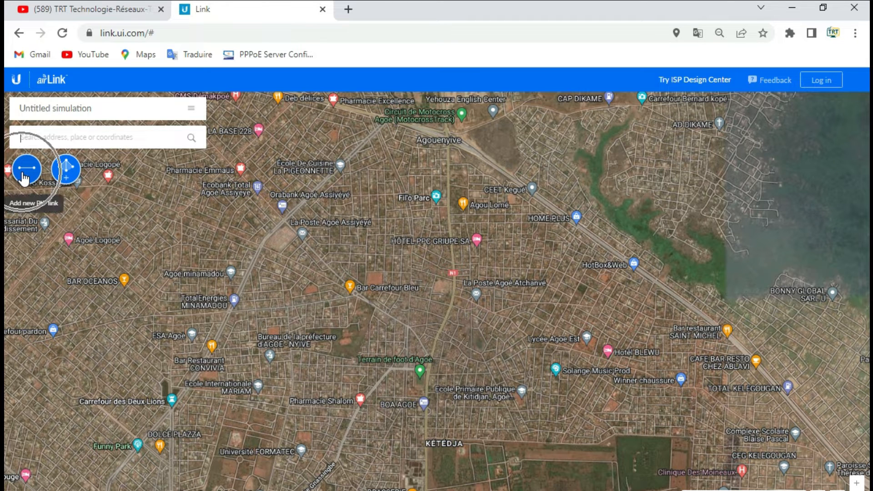
left_click(71, 174)
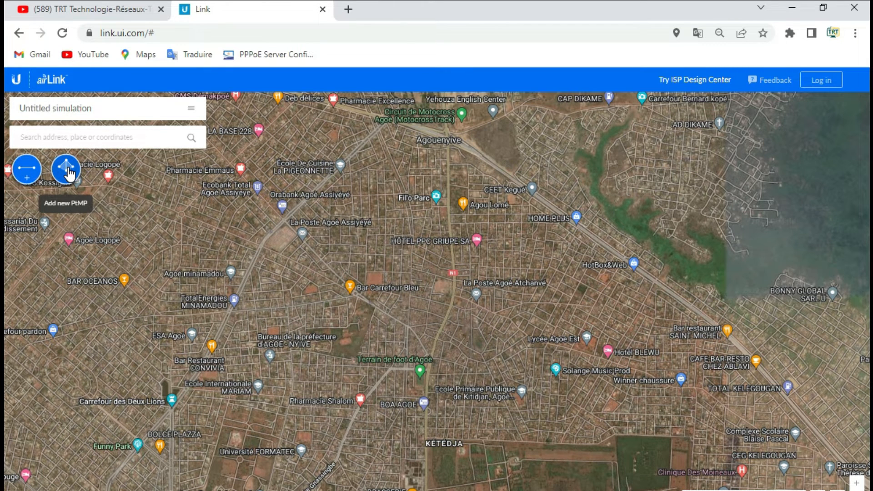
left_click(69, 175)
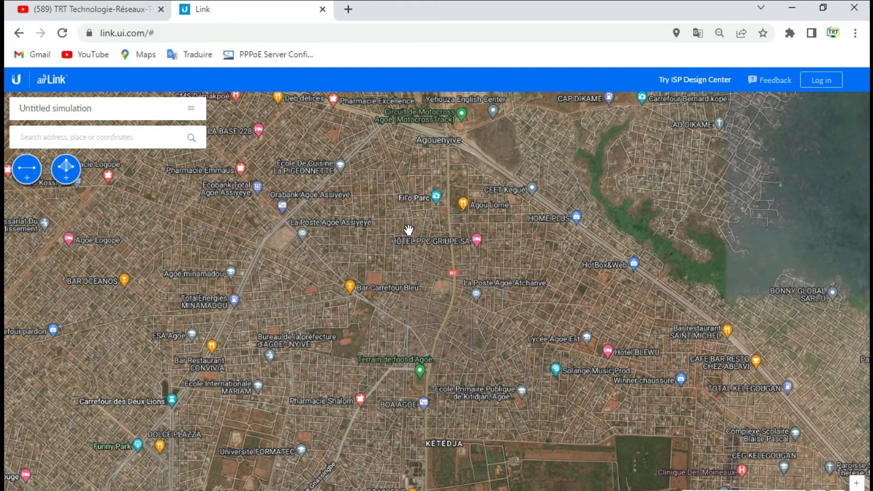
Examine the satellite imagery around Fil'o Parc beside the N1 road for possible antenna sites
scroll(409, 228, "up", 1)
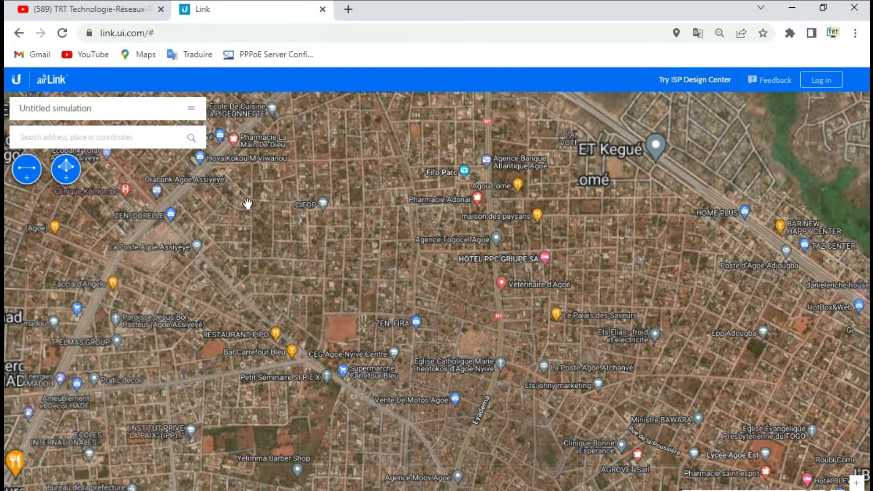
mouse_move(469, 370)
left_mouse_down()
mouse_move(423, 307)
mouse_move(411, 230)
mouse_move(457, 289)
mouse_move(462, 377)
left_mouse_up()
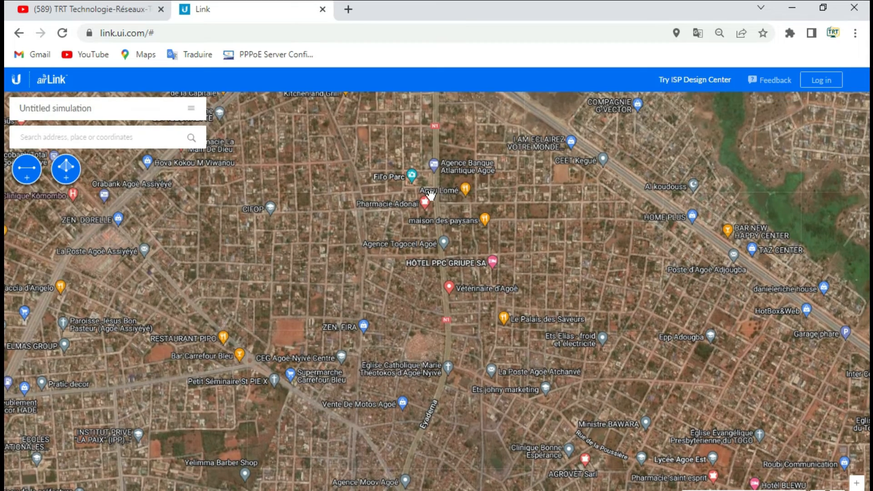
scroll(430, 195, "up", 4)
left_click_drag(434, 159, 396, 351)
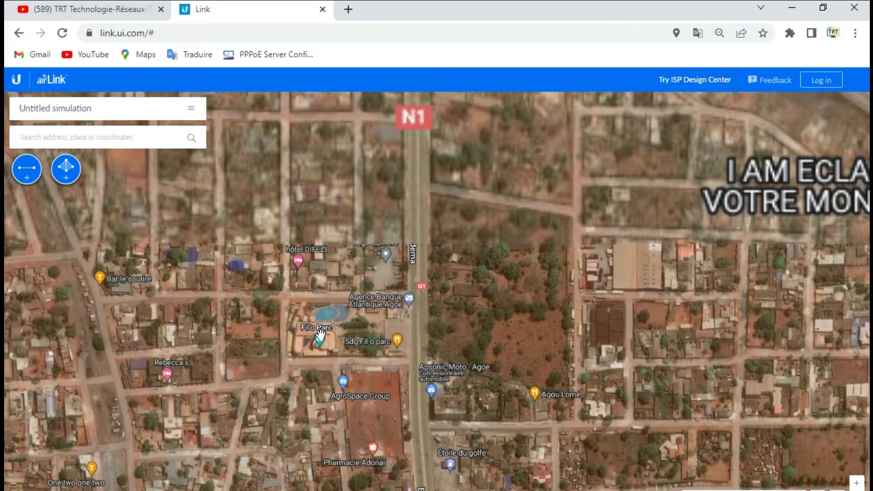
scroll(320, 335, "up", 3)
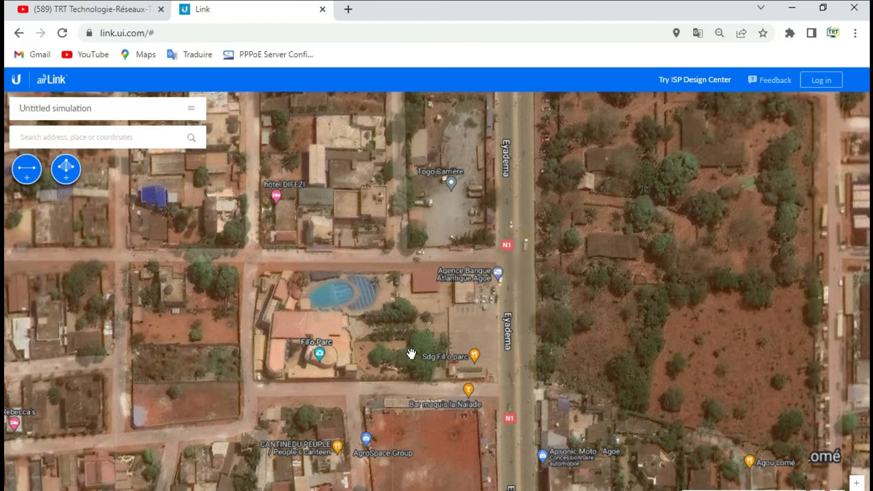
left_click_drag(366, 437, 375, 336)
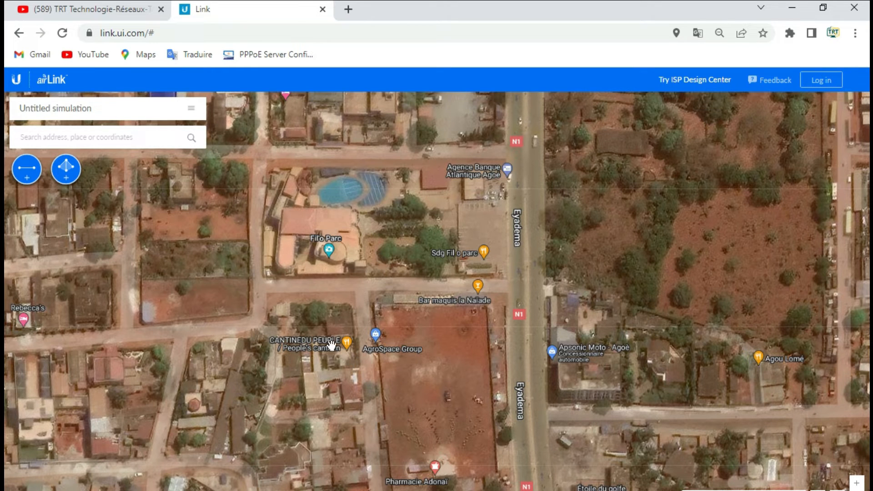
left_click_drag(203, 322, 563, 349)
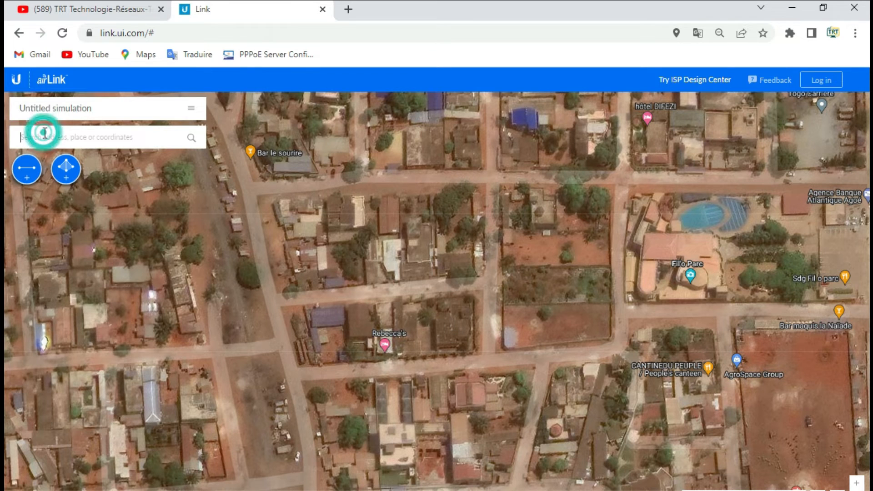
scroll(361, 221, "down", 1)
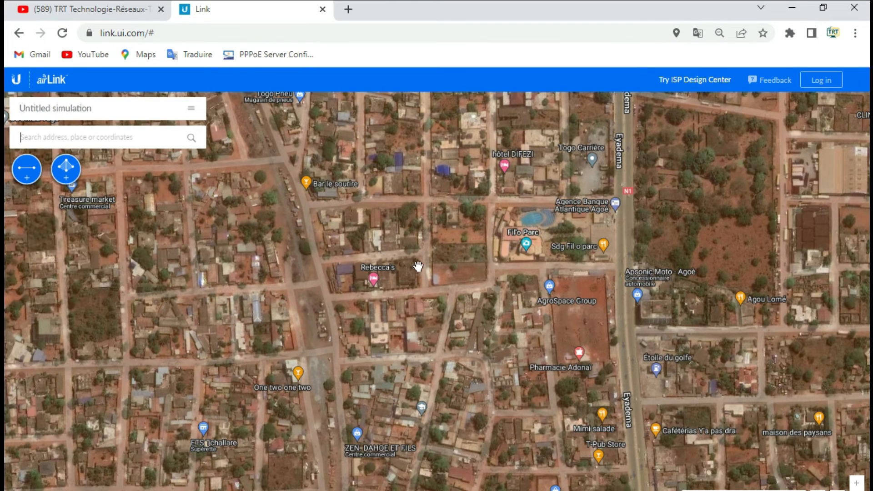
Add a point-to-point link starting at the Ets. EL PARAISO shopping centre, at coordinates 6.228535,1.207349
left_click(278, 350)
left_click_drag(325, 295, 502, 201)
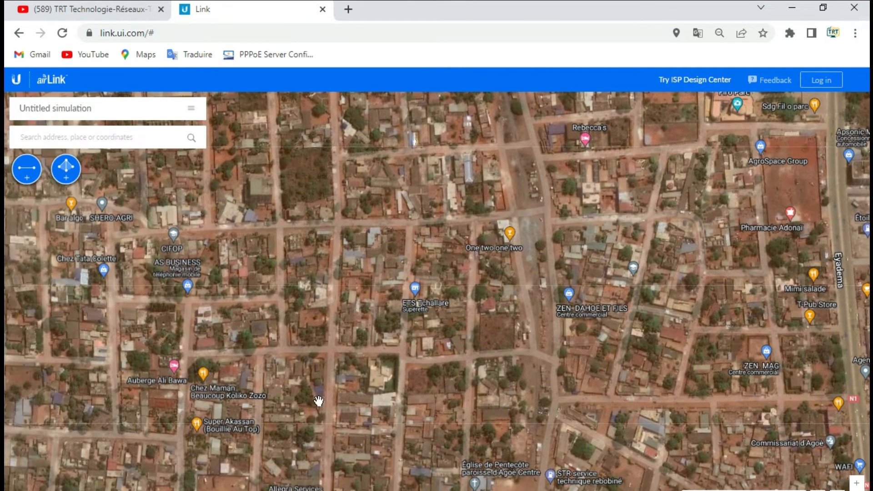
left_click_drag(308, 391, 423, 414)
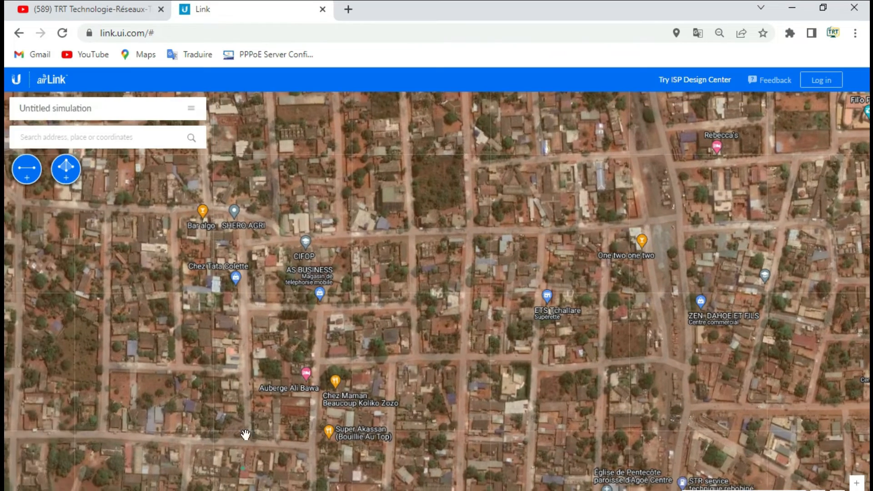
left_click_drag(242, 467, 151, 218)
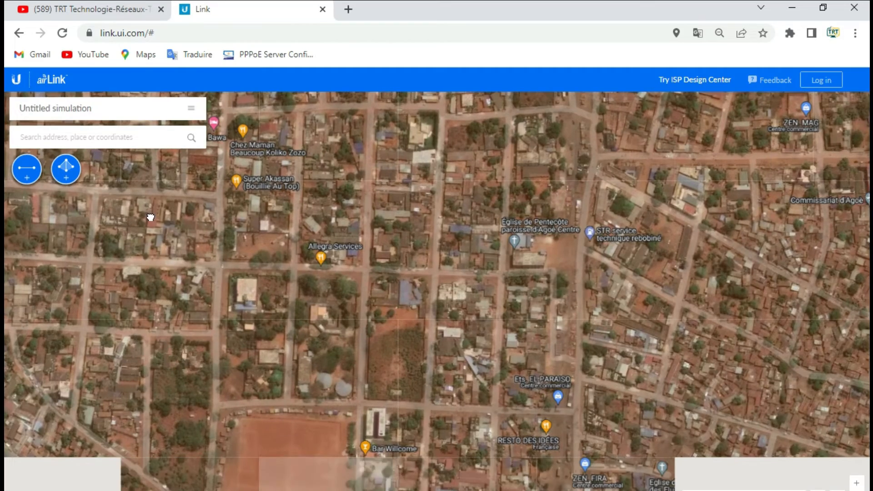
left_click_drag(628, 428, 335, 335)
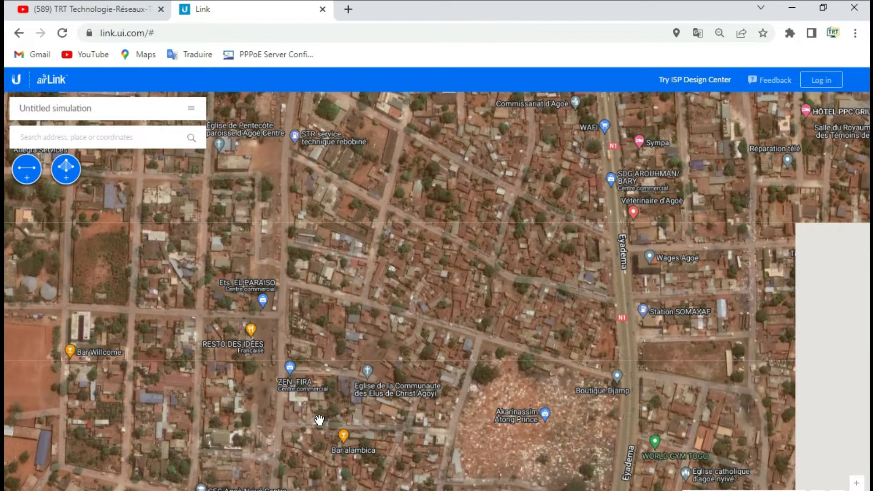
left_click(264, 300)
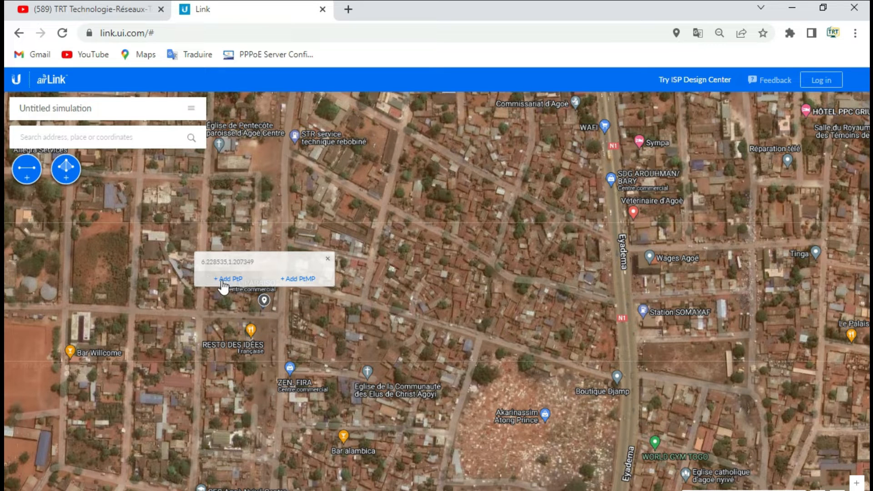
left_click(227, 282)
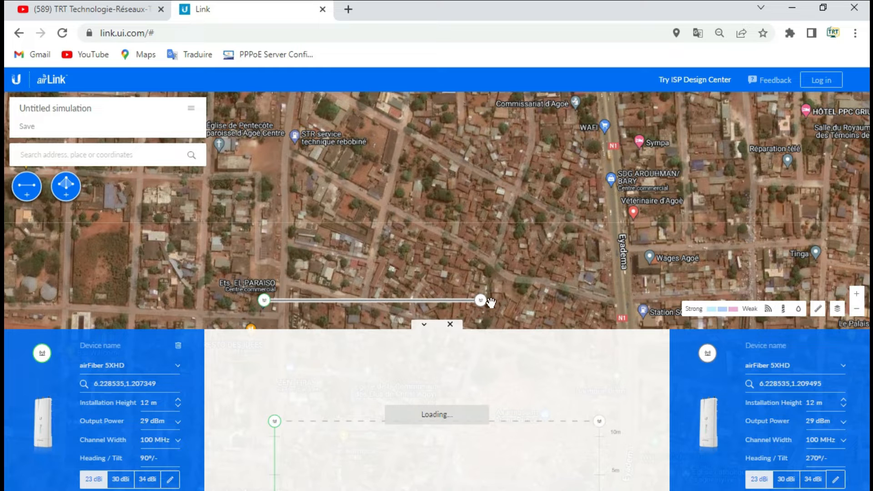
Collapse the link details and move the link's far endpoint beside Yatt & Co zongo, about 2.26 km from the first site
left_click(422, 324)
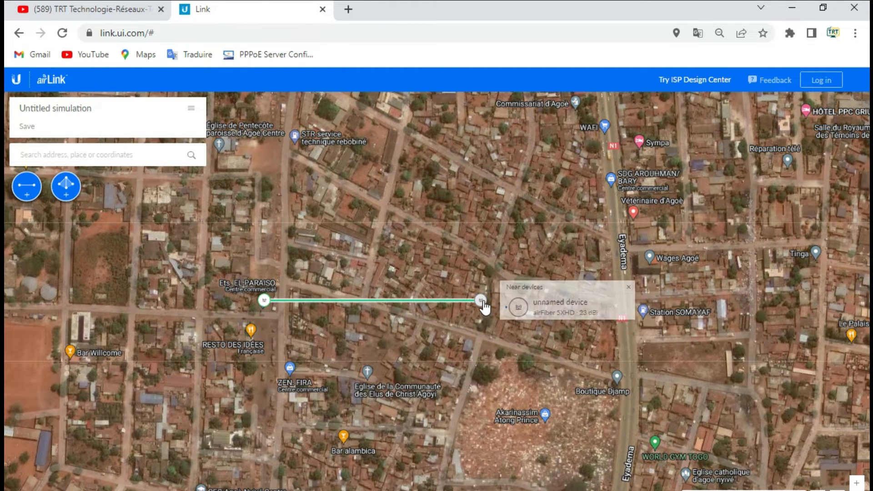
mouse_move(481, 300)
left_mouse_down()
mouse_move(585, 132)
mouse_move(624, 102)
mouse_move(713, 95)
mouse_move(706, 72)
mouse_move(669, 48)
mouse_move(662, 28)
mouse_move(620, 93)
mouse_move(665, 111)
mouse_move(682, 136)
left_mouse_up()
mouse_move(684, 100)
left_mouse_down()
mouse_move(585, 136)
mouse_move(577, 89)
mouse_move(613, 56)
mouse_move(643, 53)
left_mouse_up()
mouse_move(553, 247)
left_mouse_down()
mouse_move(631, 89)
mouse_move(381, 140)
mouse_move(374, 68)
mouse_move(389, 39)
mouse_move(355, 129)
mouse_move(300, 346)
mouse_move(371, 354)
mouse_move(384, 330)
mouse_move(388, 259)
mouse_move(481, 276)
mouse_move(502, 268)
left_mouse_up()
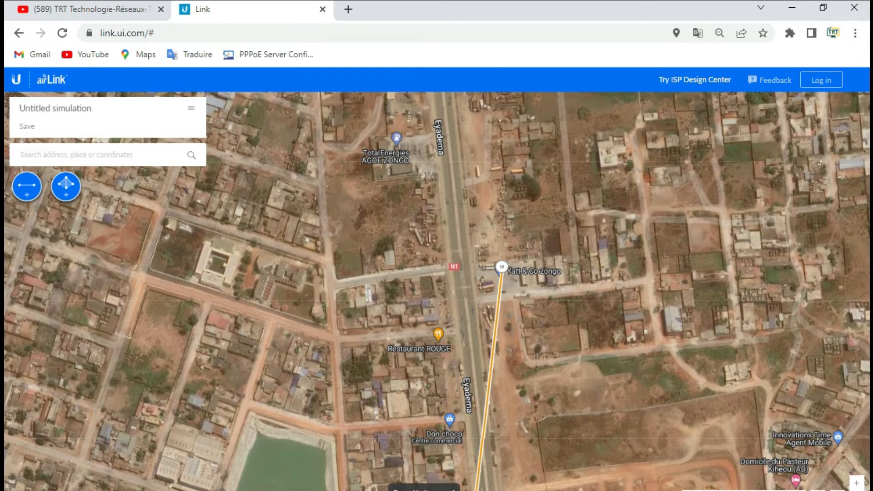
Expand the link details and vary the far device's installation height in the profile to about 33.9, 12.2 and 1.9 m, ending at about 15.8 m
left_click(423, 490)
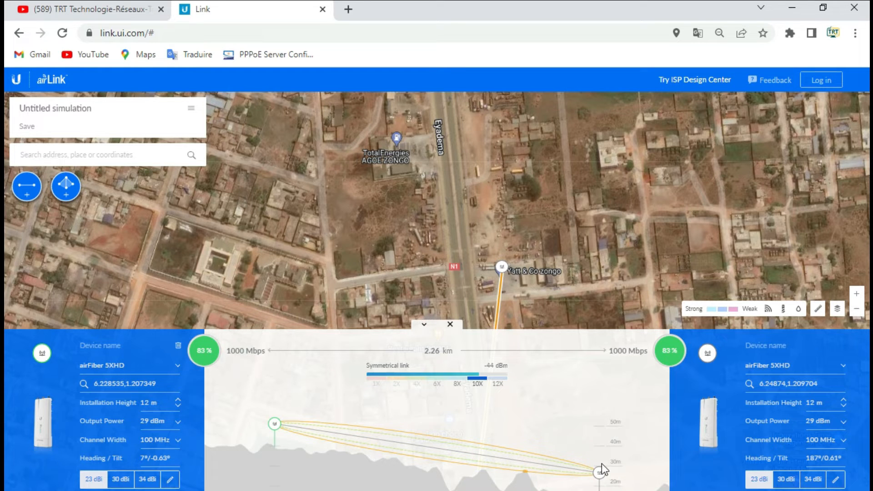
left_click_drag(599, 471, 612, 428)
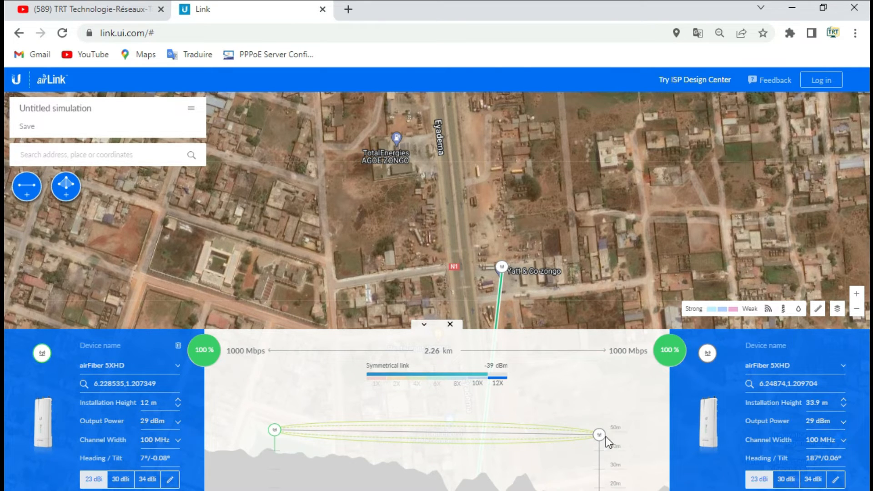
left_click_drag(601, 444, 610, 477)
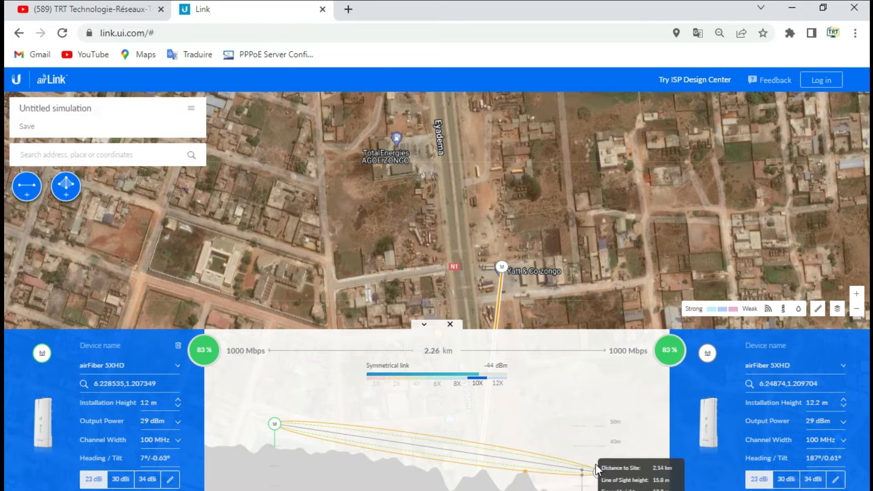
left_click_drag(599, 473, 615, 490)
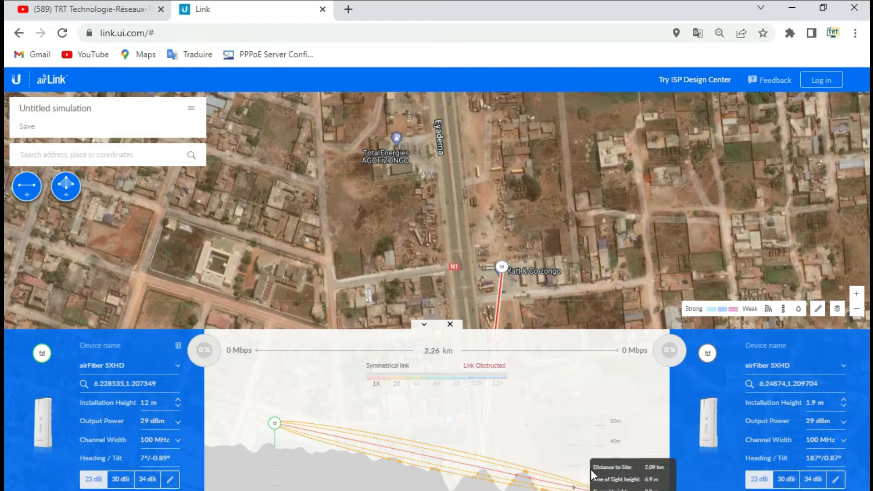
left_click_drag(601, 489, 604, 462)
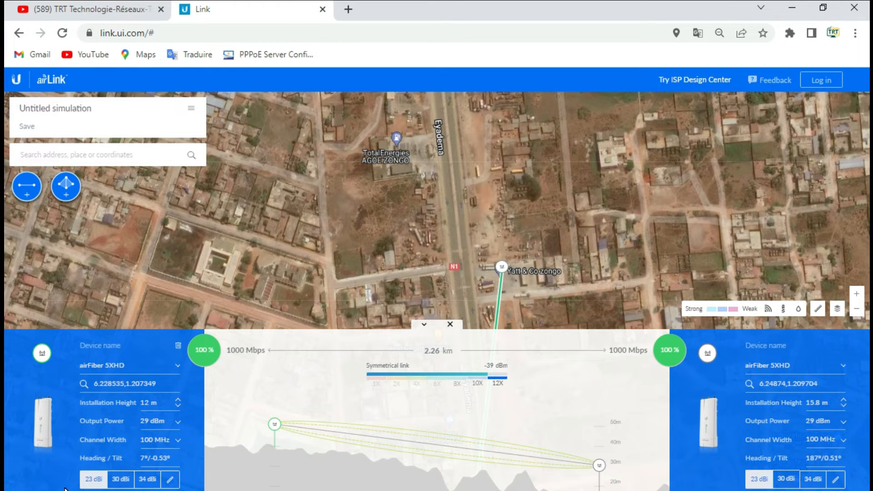
Clear the Most Popular filter from the 5 GHz model list and set the devices at both ends of the link to LiteBeam 5AC
left_click(122, 367)
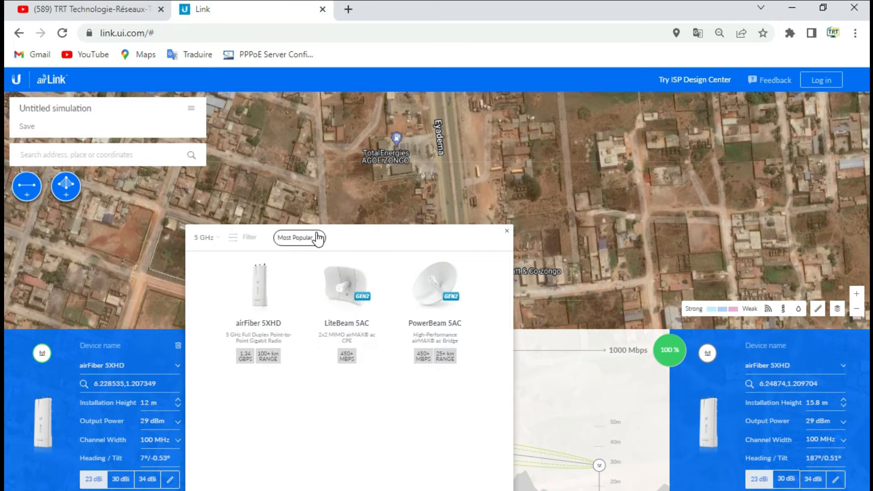
left_click(321, 237)
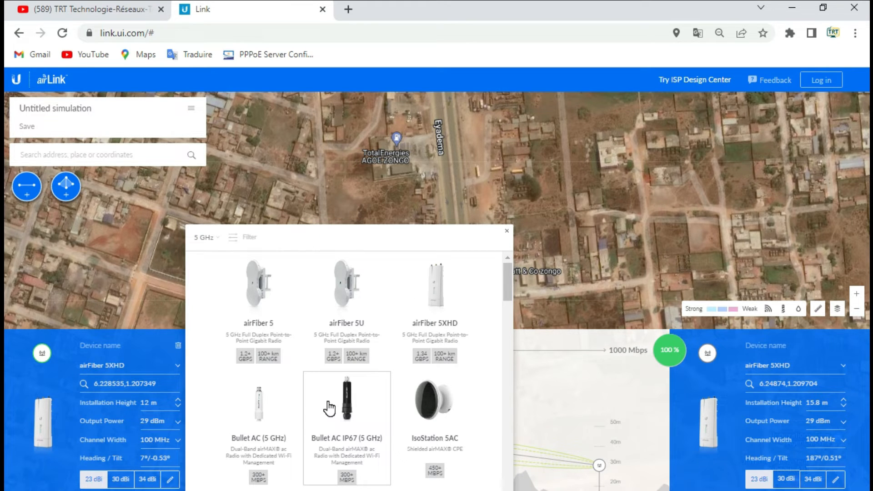
scroll(329, 409, "down", 10)
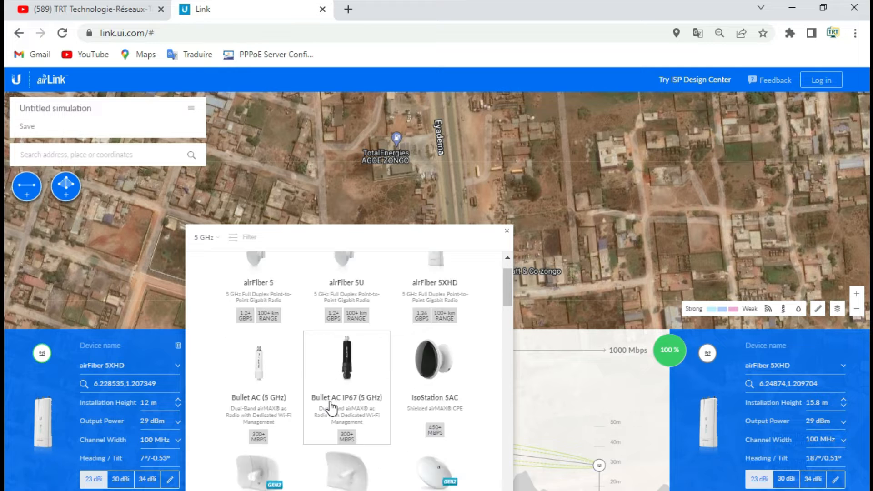
scroll(331, 408, "down", 5)
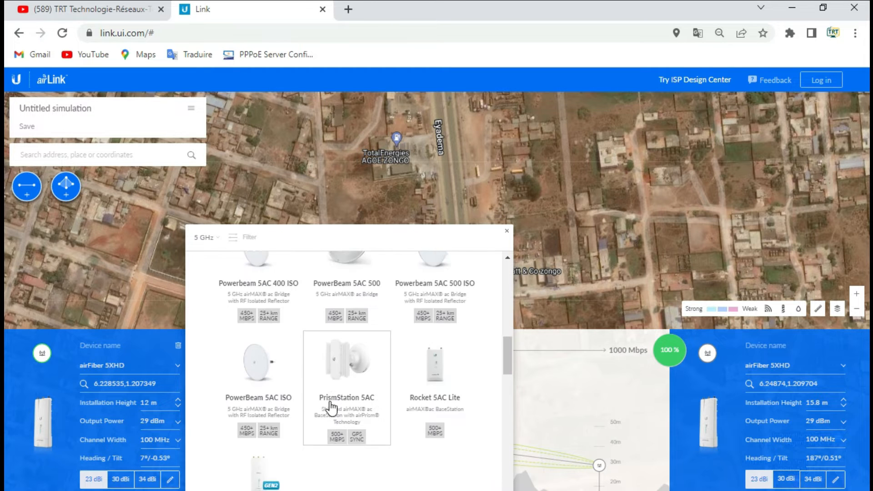
scroll(331, 408, "down", 3)
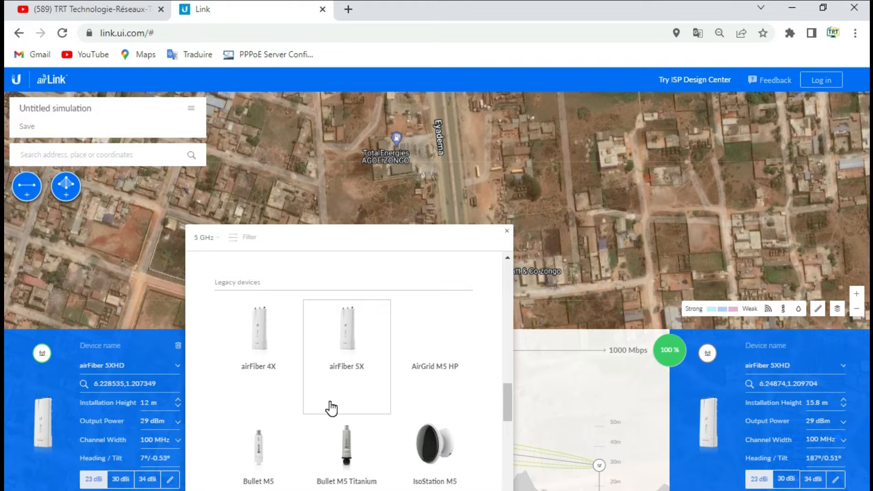
scroll(330, 408, "down", 8)
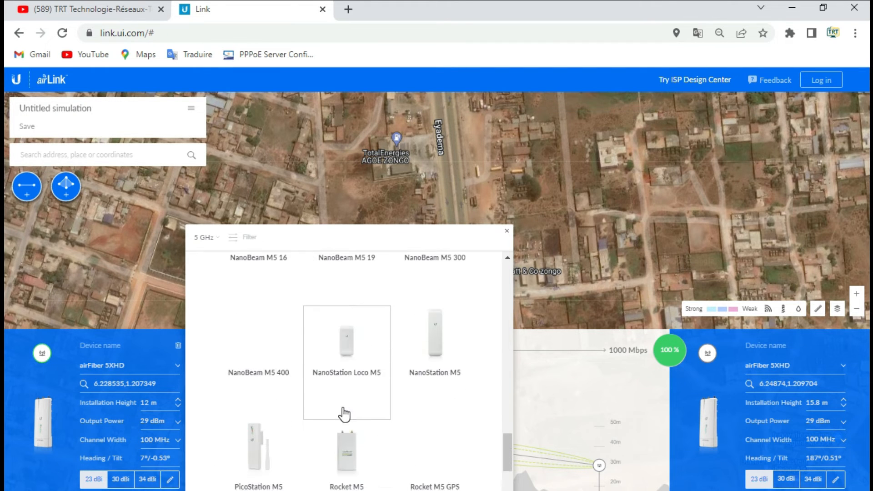
scroll(382, 411, "down", 6)
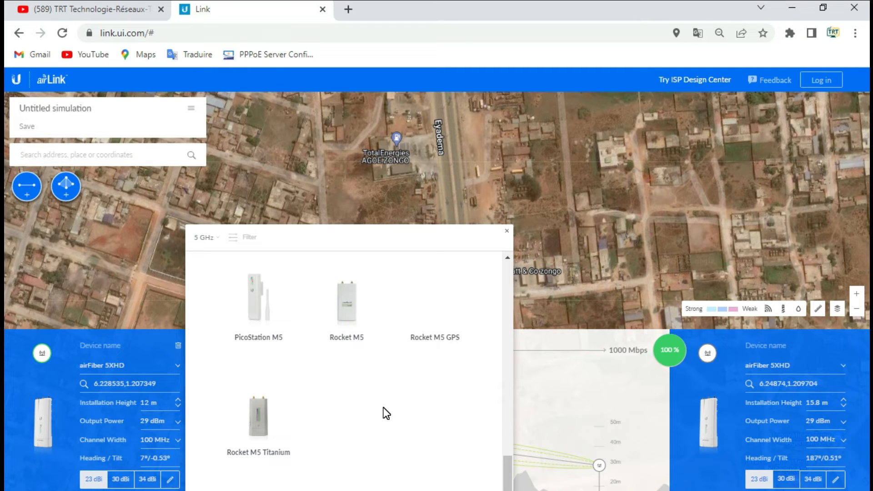
scroll(385, 412, "up", 5)
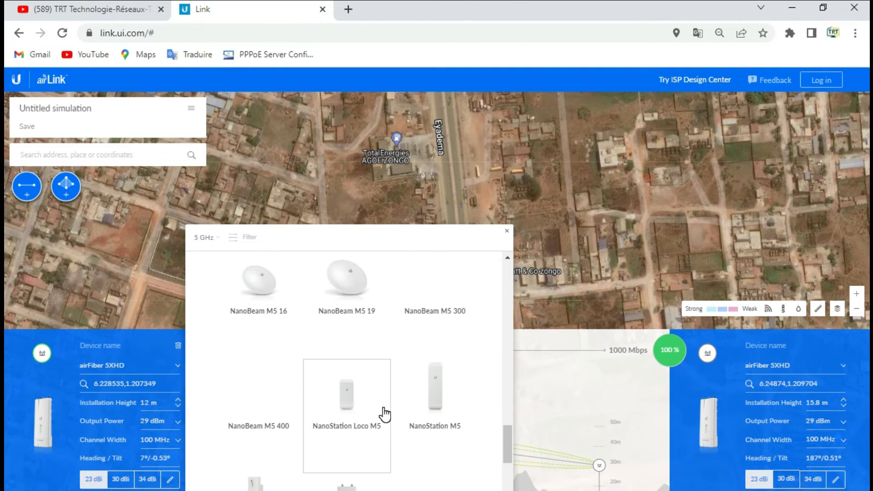
scroll(384, 414, "up", 10)
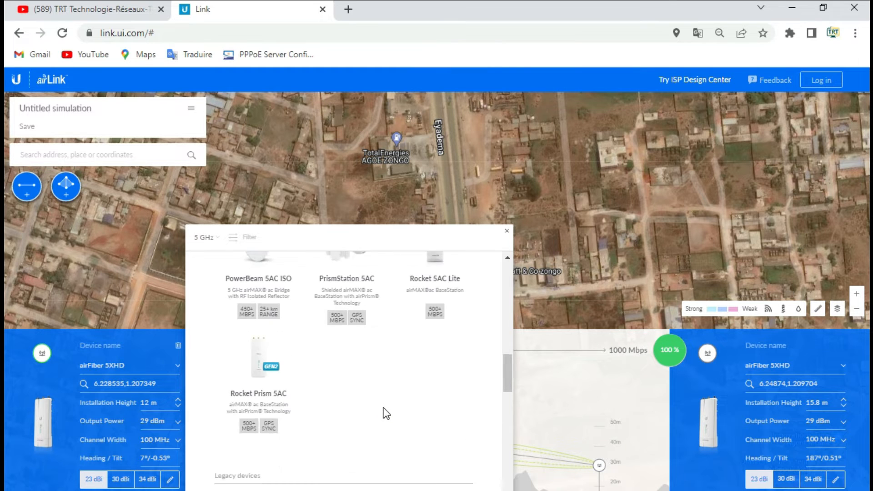
scroll(386, 413, "up", 6)
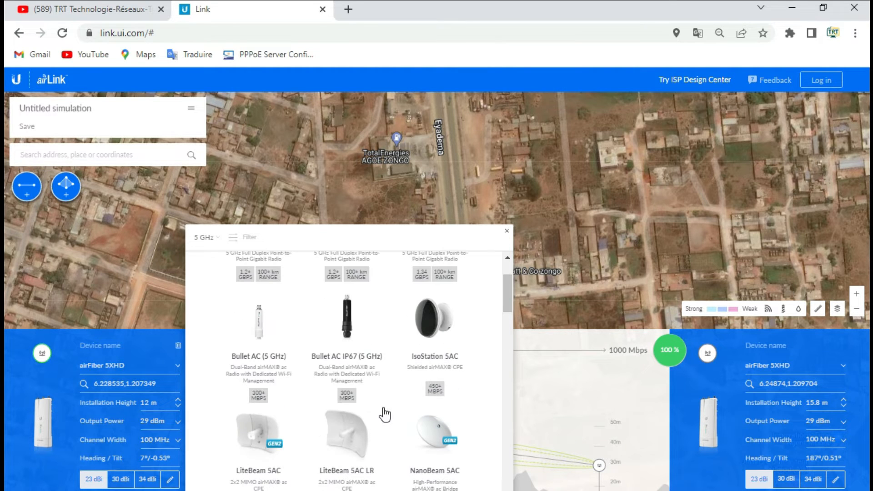
left_click(252, 457)
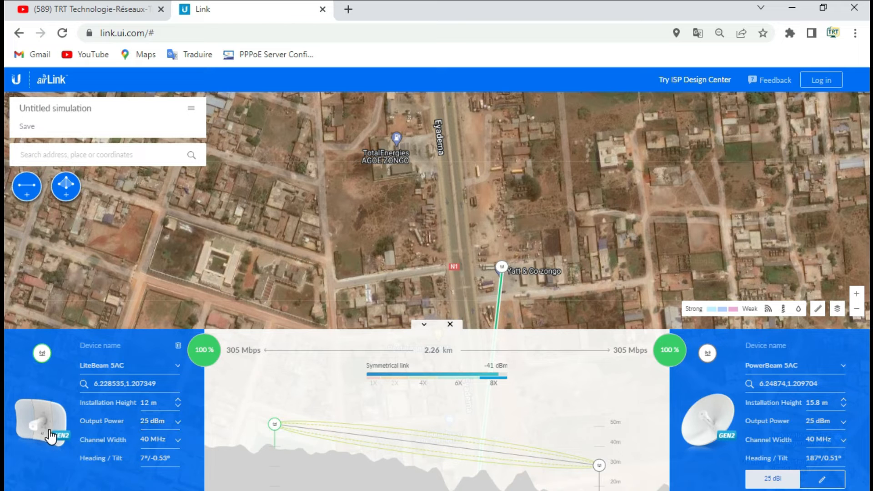
left_click(765, 367)
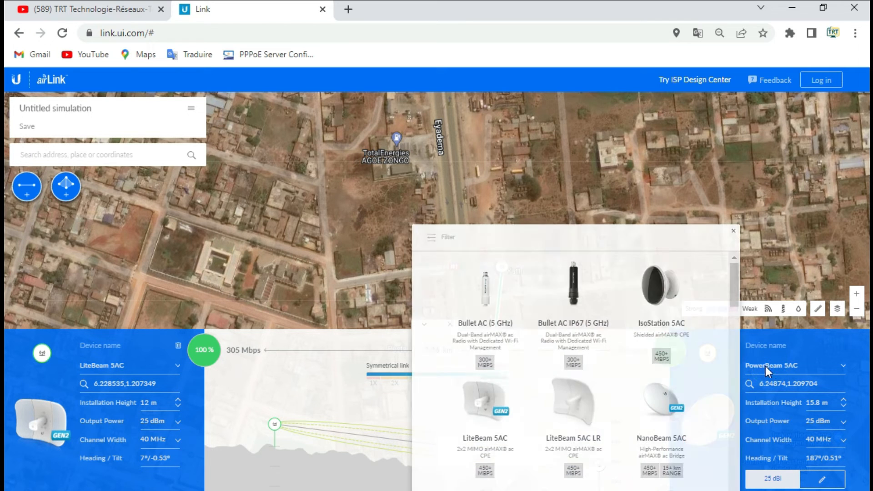
left_click(509, 413)
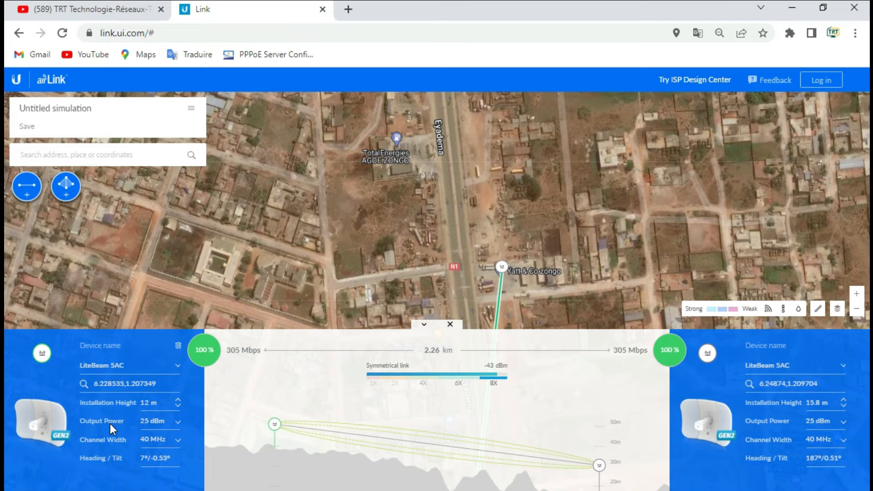
Set the link's channel width to 80 MHz
left_click(162, 440)
left_click(162, 440)
left_click(815, 439)
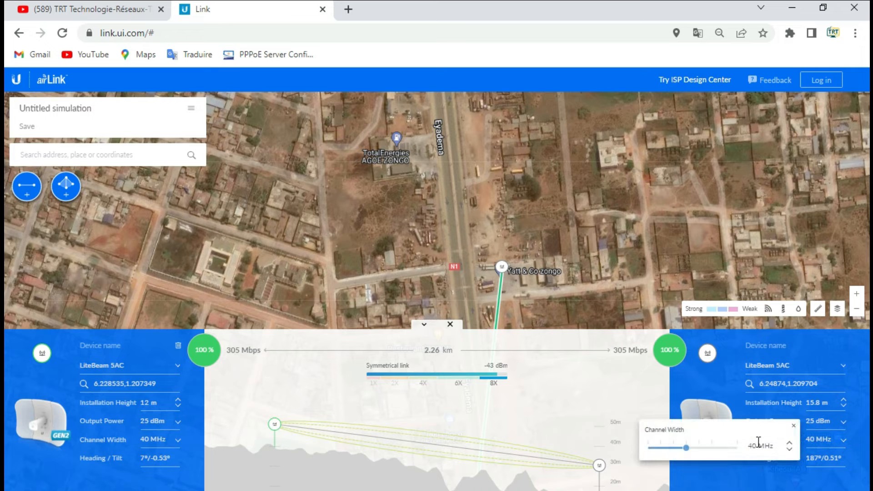
left_click_drag(694, 449, 767, 459)
left_click(110, 488)
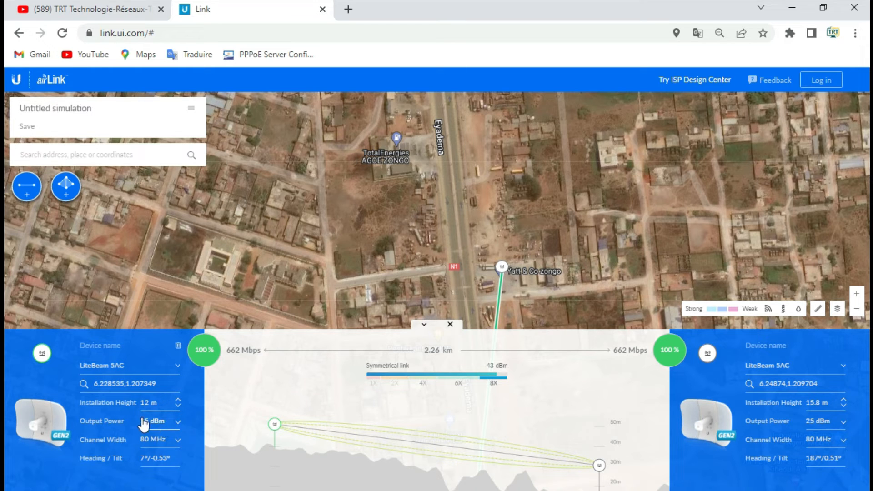
Check the first device's output power and heading/tilt settings
left_click(165, 419)
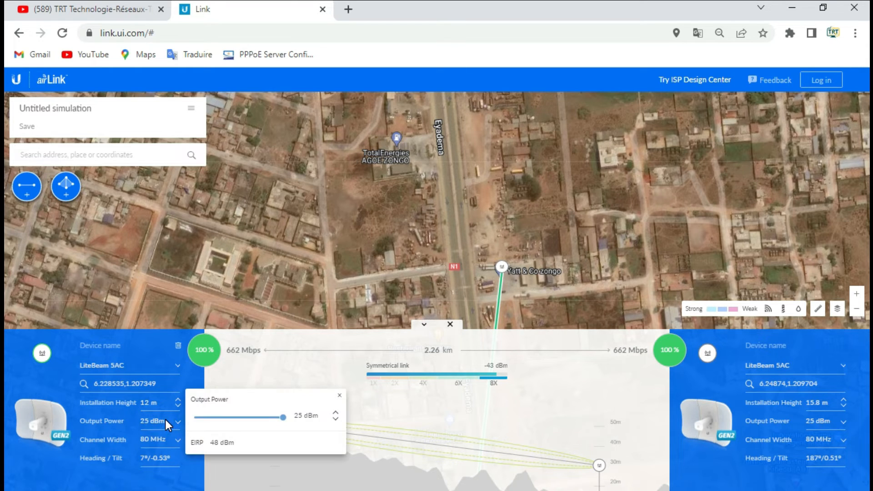
left_click(165, 419)
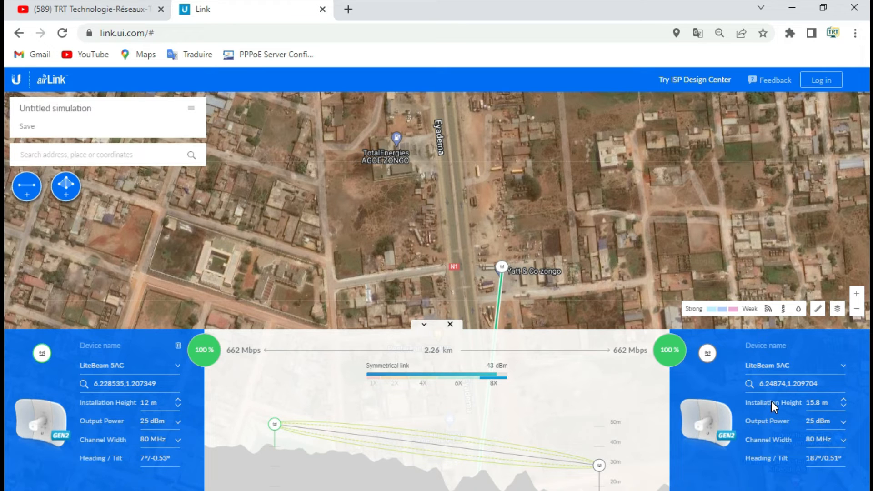
left_click(149, 458)
left_click(148, 456)
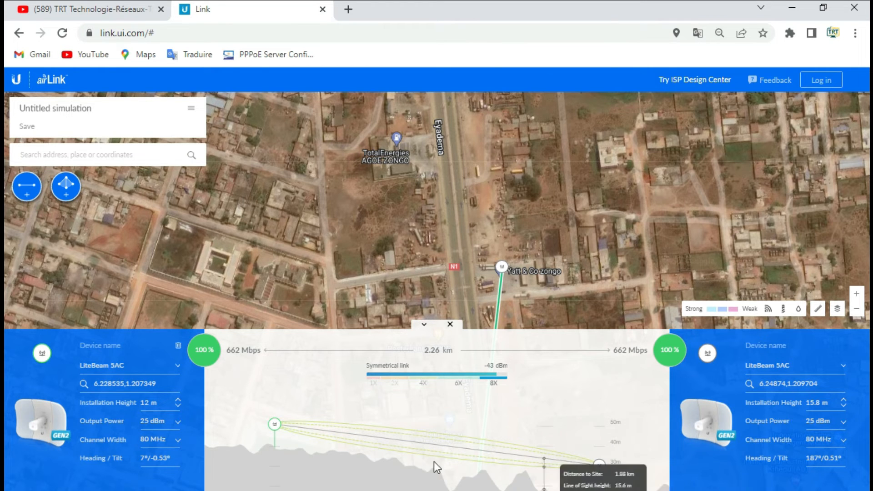
Raise the far device to about 35.1 m and move its map endpoint beside BRIGHT PHONE TOGO, about 4.1 km from the first site
left_click_drag(598, 463, 596, 427)
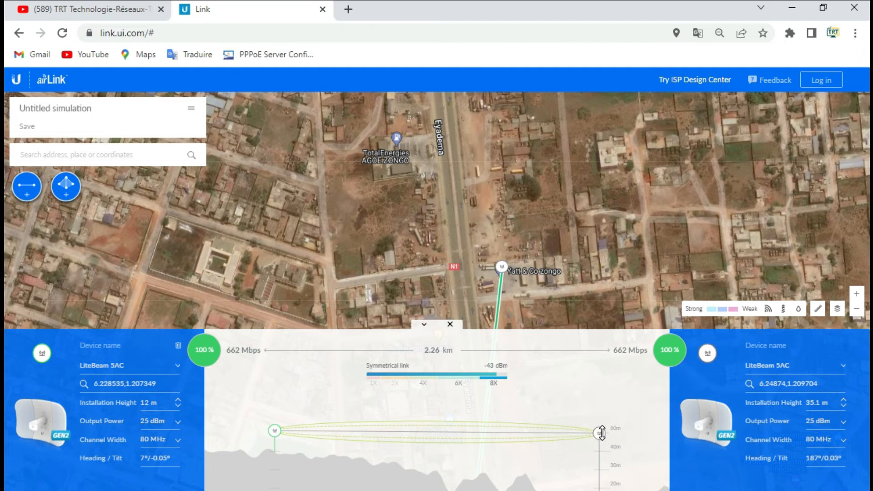
left_click_drag(501, 269, 497, 4)
left_click_drag(422, 173, 435, 195)
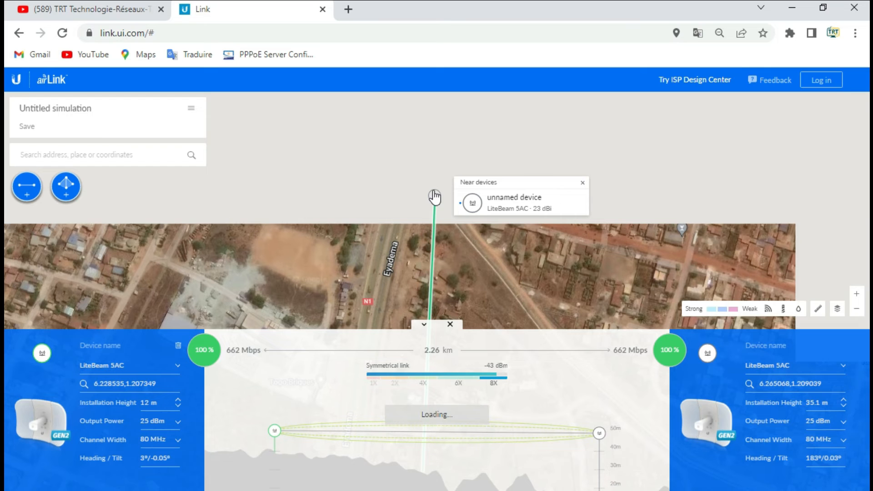
left_click_drag(440, 201, 442, 181)
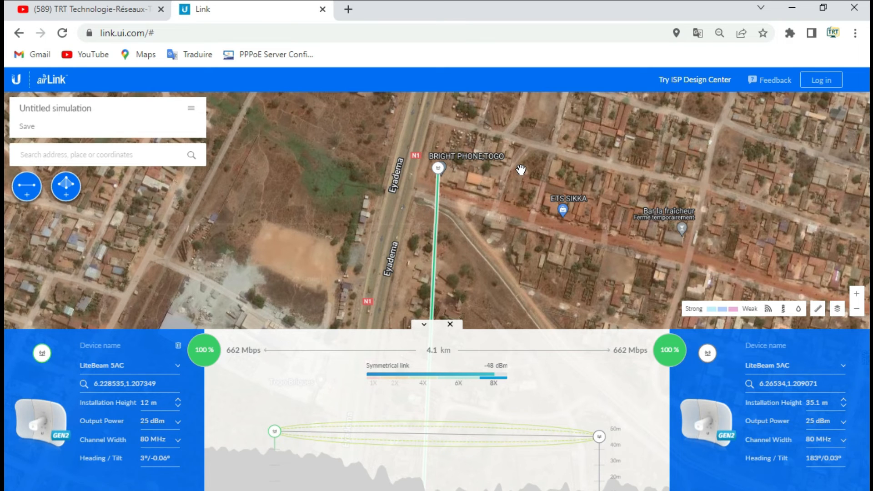
Move the far endpoint west of Bar Restaurant Taxi Brousse, about 15.1 km from the first site, and raise the first device to about 25.7 m
scroll(521, 170, "down", 3)
left_click(500, 171)
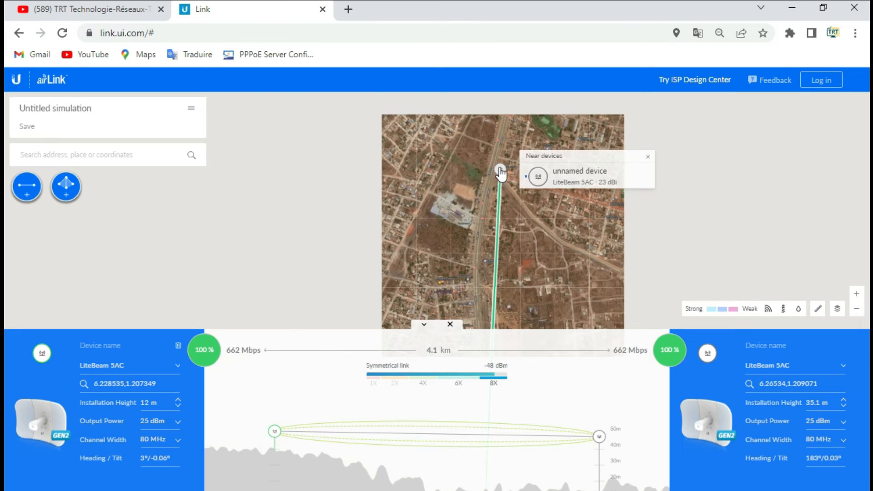
scroll(483, 182, "down", 3)
left_click(479, 179)
mouse_move(479, 179)
left_mouse_down()
mouse_move(469, 155)
mouse_move(399, 111)
mouse_move(388, 74)
left_mouse_up()
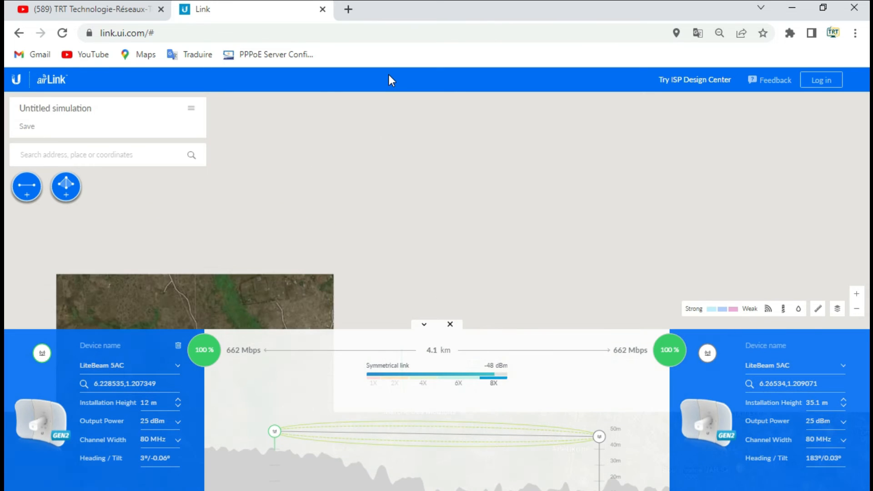
left_click_drag(388, 74, 384, 142)
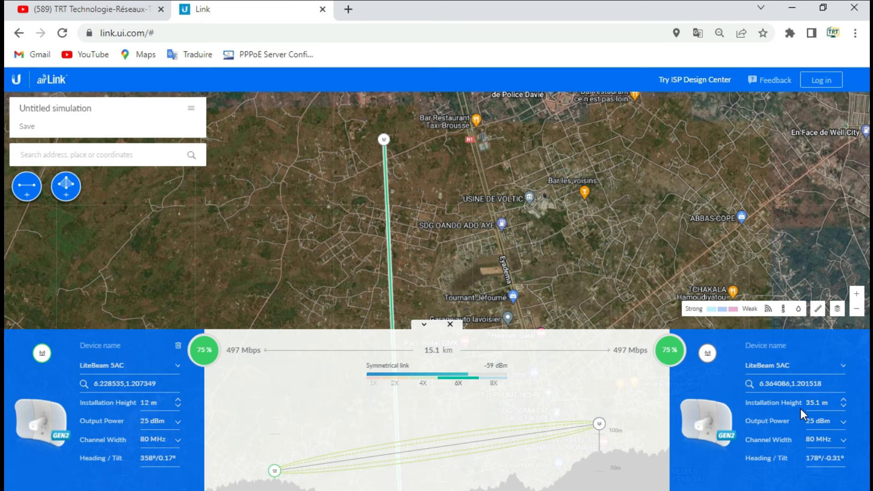
mouse_move(274, 470)
left_mouse_down()
mouse_move(282, 452)
mouse_move(282, 462)
left_mouse_up()
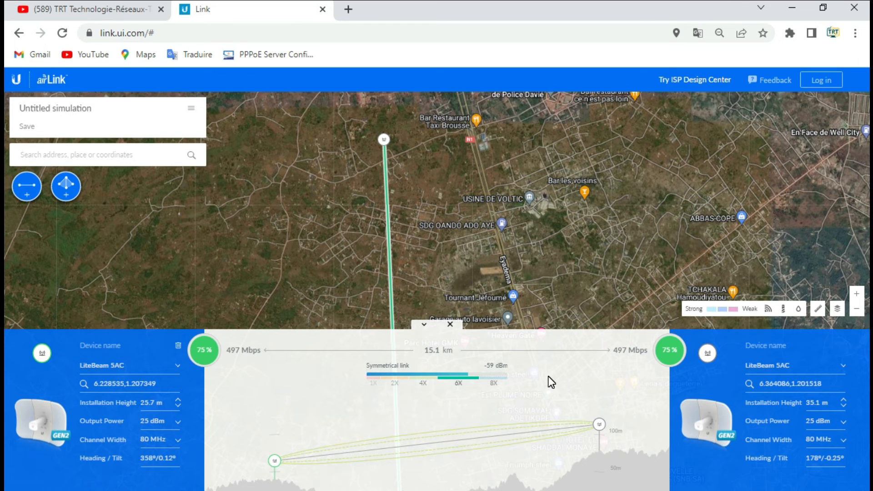
Change the far device's model to the legacy Rocket M5
left_click(121, 364)
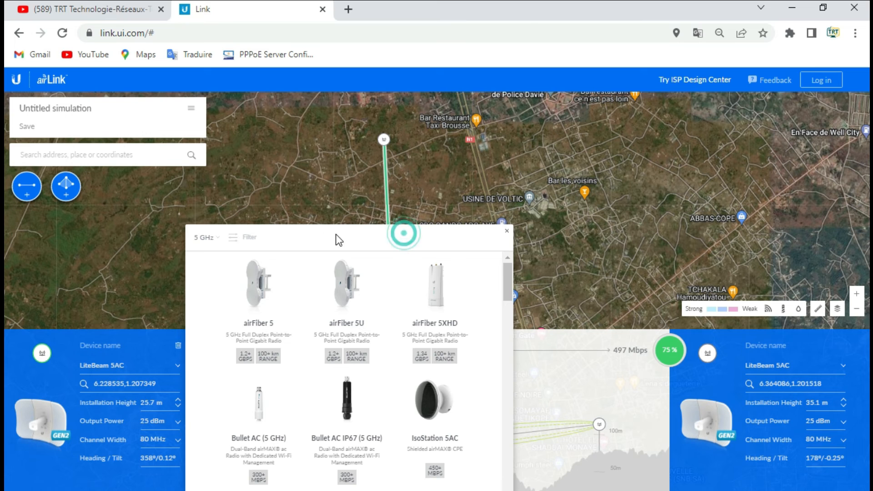
left_click(505, 235)
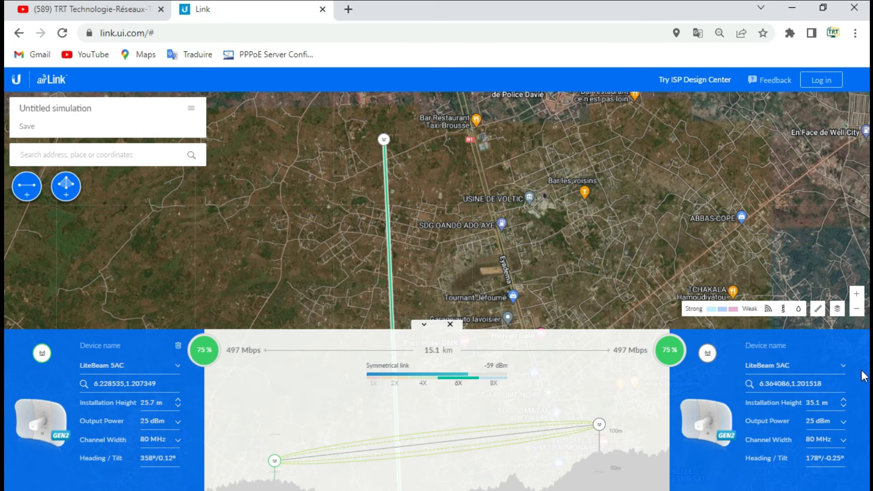
left_click(773, 363)
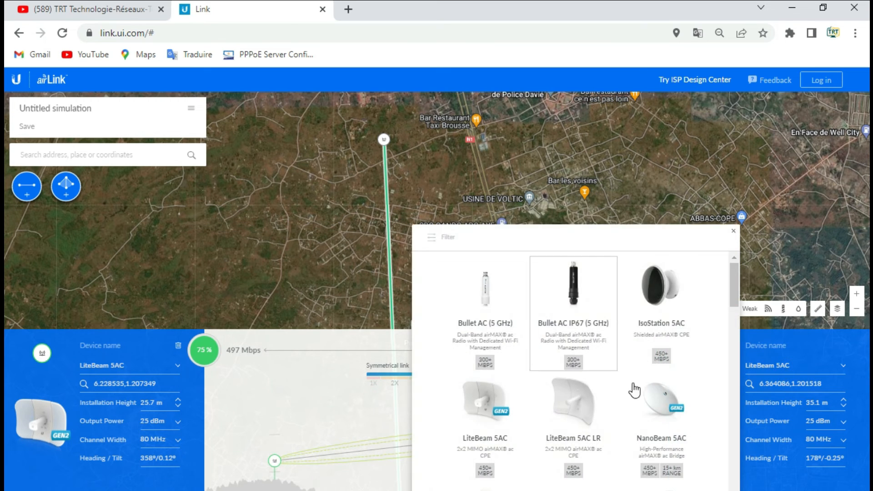
scroll(600, 364, "down", 10)
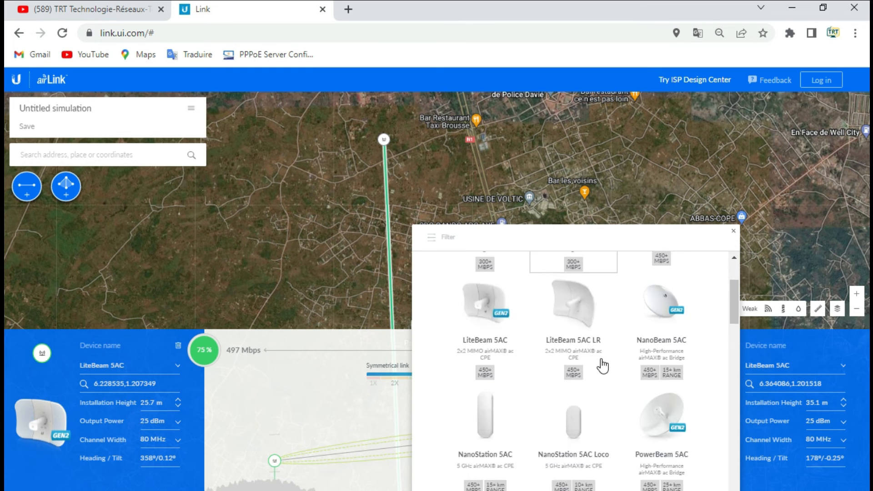
scroll(647, 430, "down", 5)
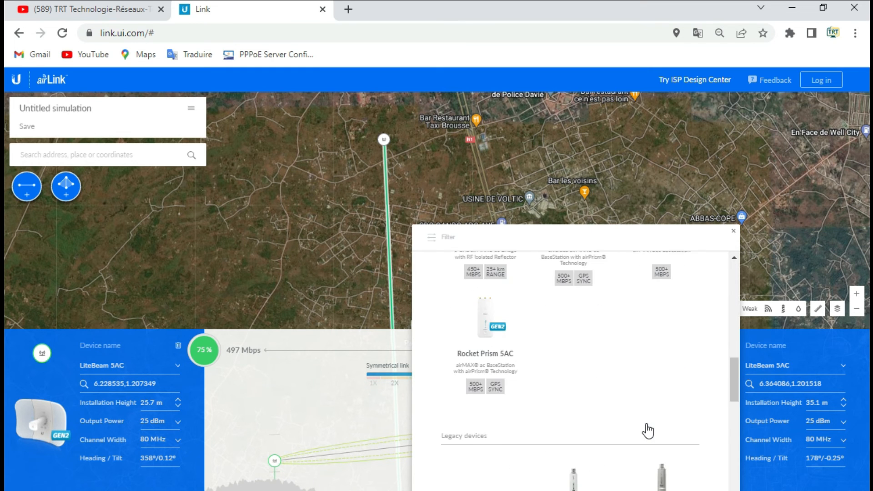
scroll(646, 422, "down", 5)
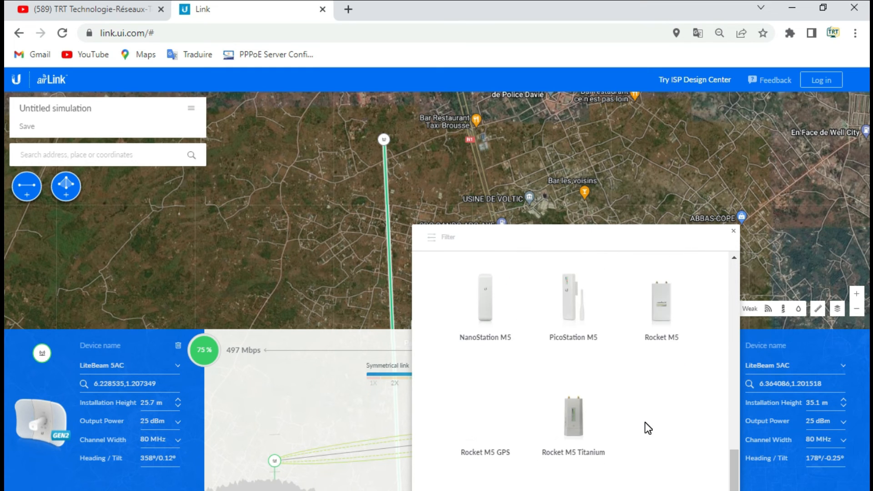
scroll(511, 425, "up", 5)
scroll(512, 427, "down", 4)
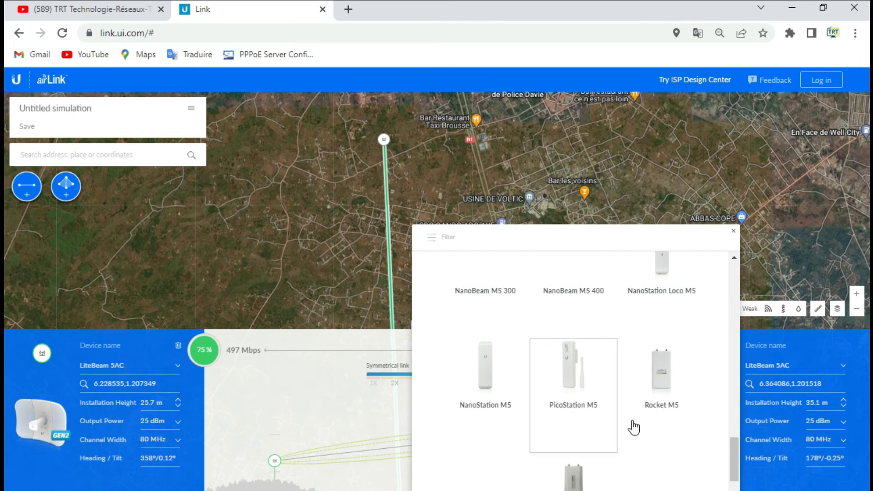
left_click(659, 390)
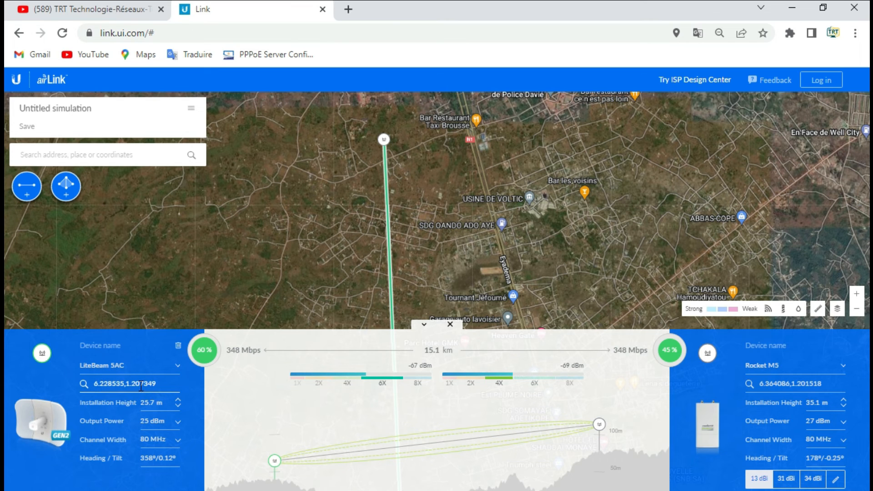
Change the first device's model to the legacy Rocket M5
left_click(125, 369)
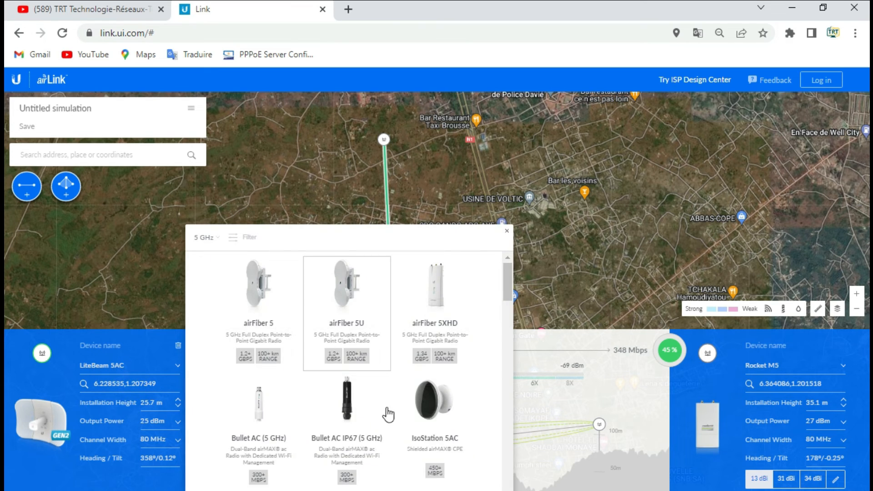
scroll(386, 412, "down", 5)
scroll(352, 363, "down", 9)
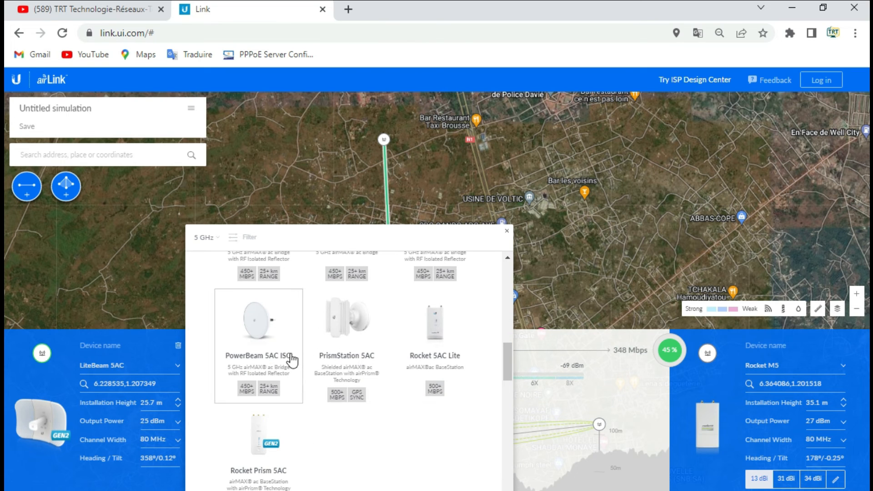
scroll(295, 364, "down", 5)
scroll(343, 377, "down", 4)
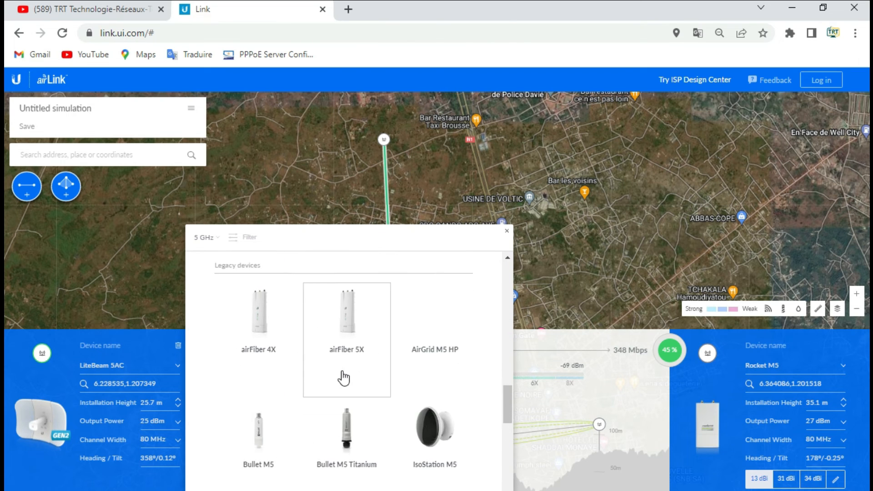
scroll(348, 400, "down", 5)
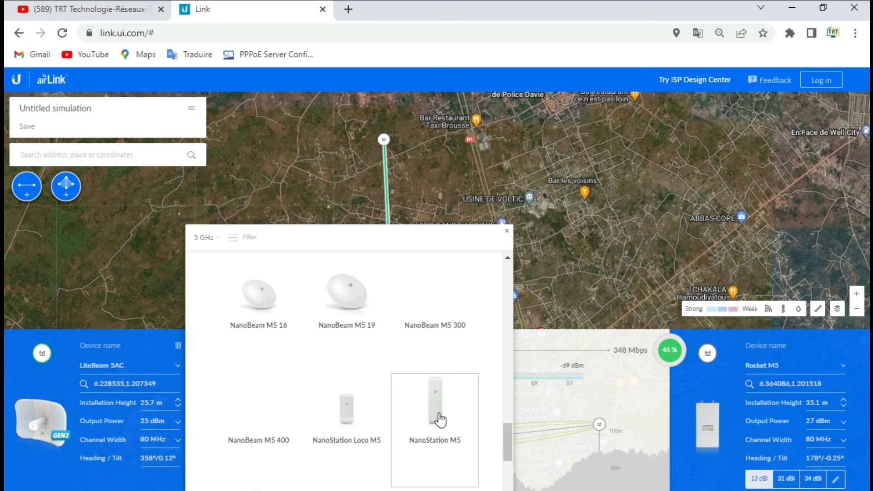
left_click(350, 320)
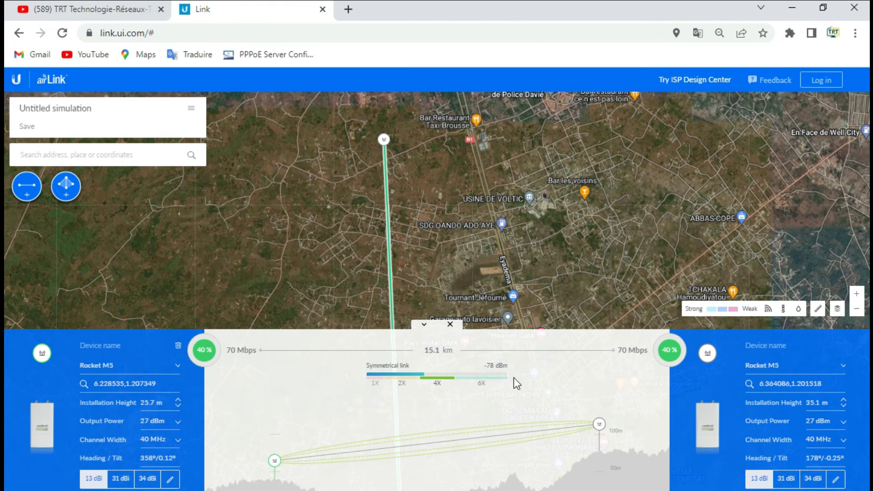
Change both devices of the link to the airFiber 5 model
left_click(147, 381)
left_click(155, 369)
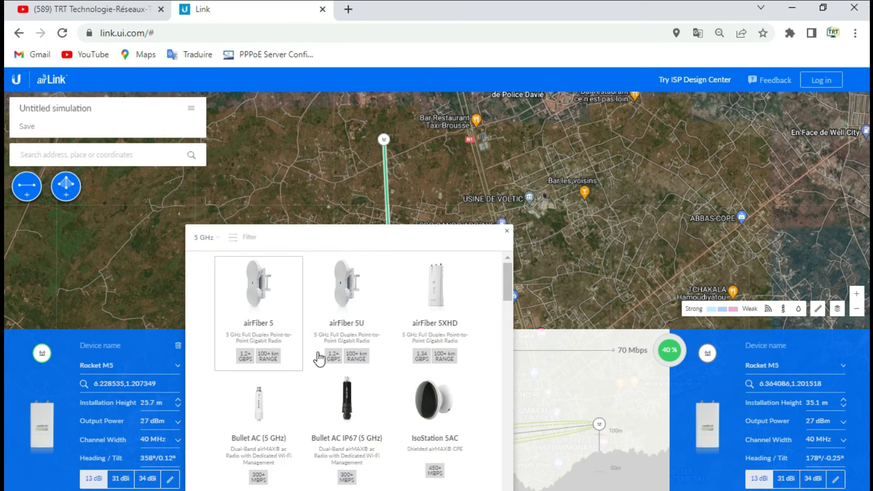
left_click(255, 315)
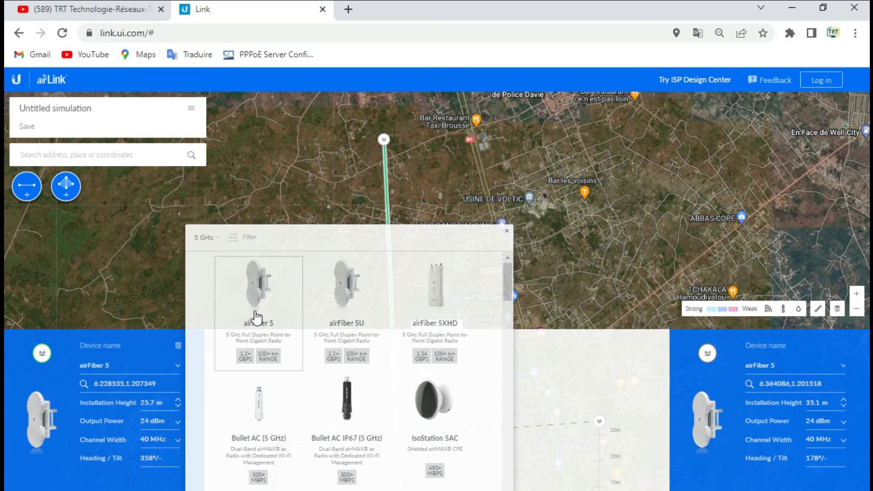
left_click(756, 368)
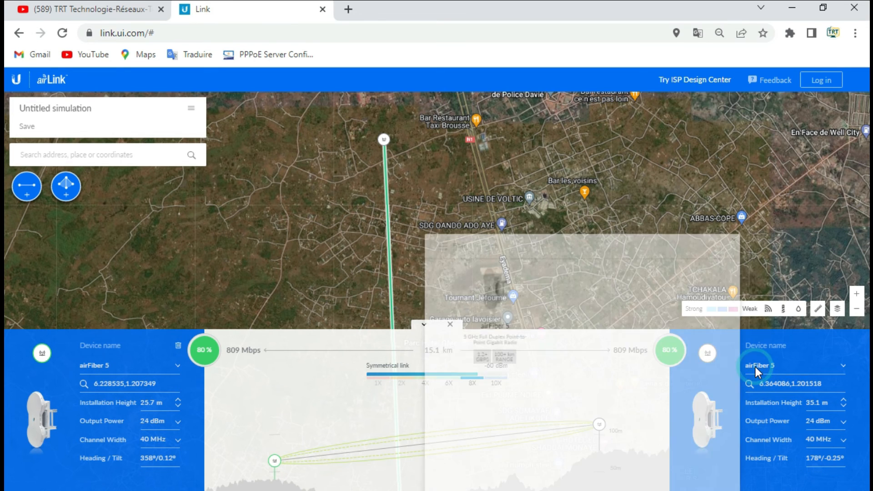
left_click(487, 313)
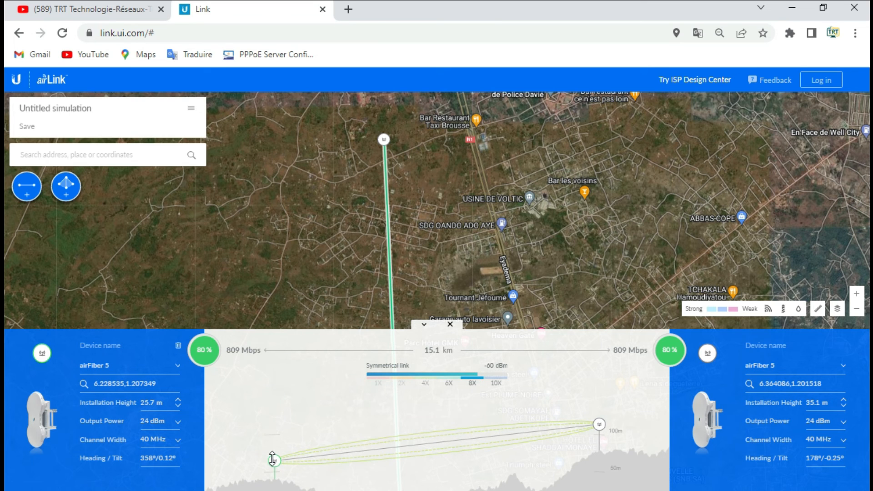
Raise the first device to about 35.9 m and move the far endpoint beside SDG OANDO ADO AYE, about 14.25 km away
left_click_drag(273, 459, 276, 422)
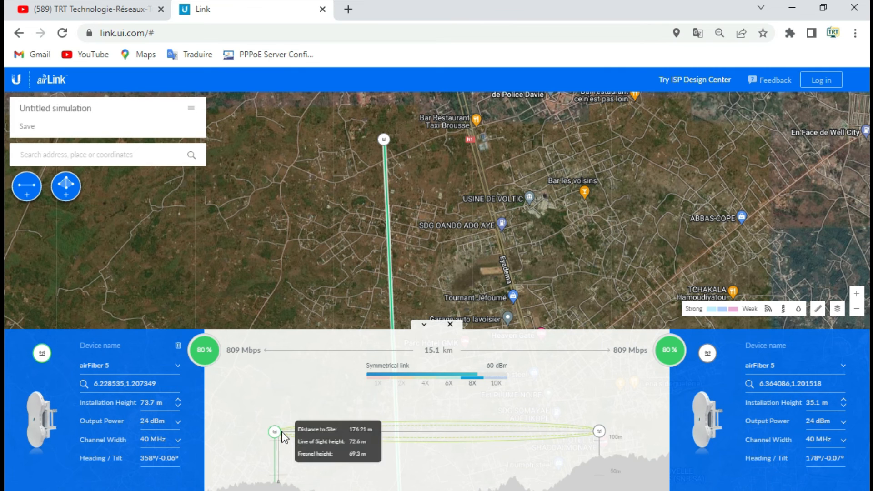
left_click_drag(278, 434, 276, 453)
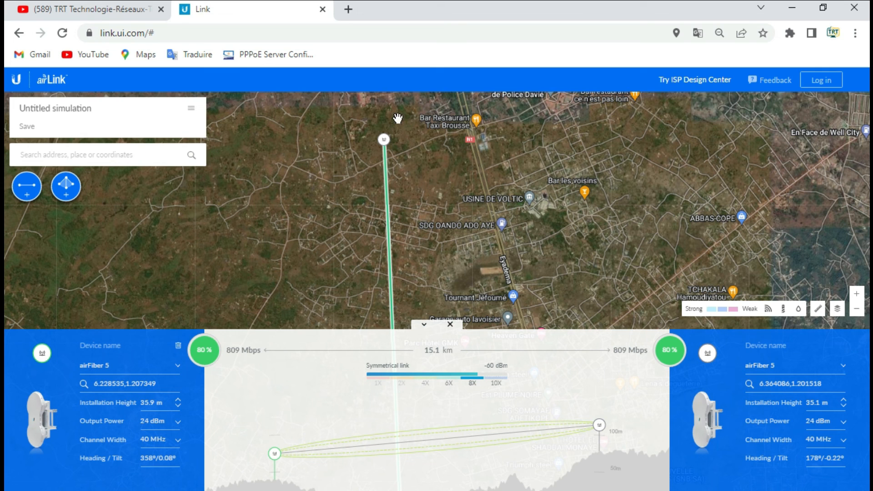
left_click(384, 141)
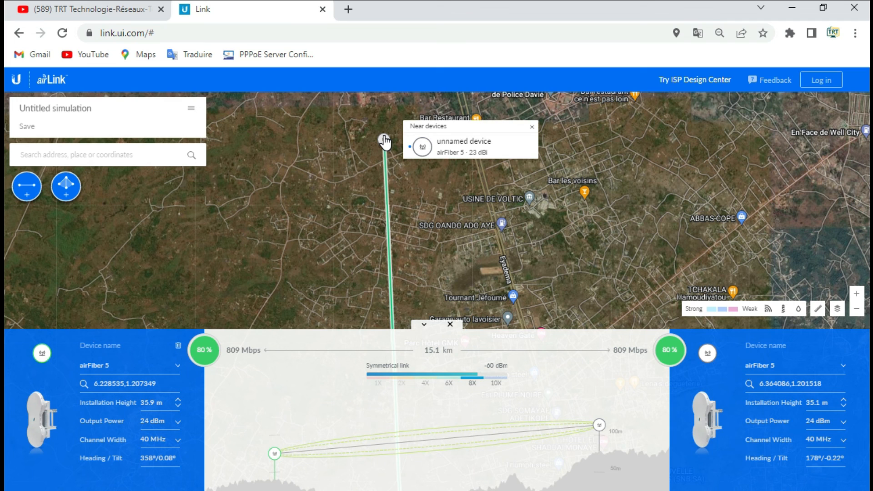
mouse_move(384, 141)
left_mouse_down()
mouse_move(432, 200)
mouse_move(427, 241)
mouse_move(415, 236)
left_mouse_up()
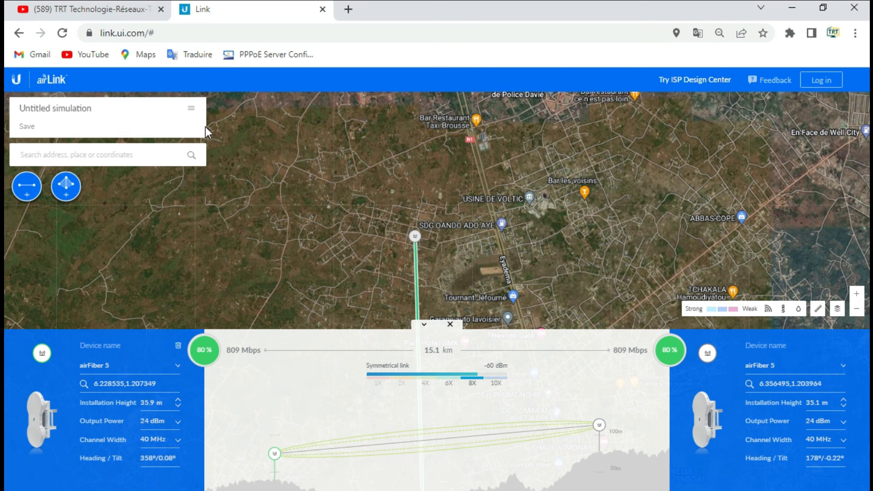
Look through the uploaded videos on the TRT Technologie-Réseaux-Télécom YouTube channel and return to the airLink simulation
left_click(87, 10)
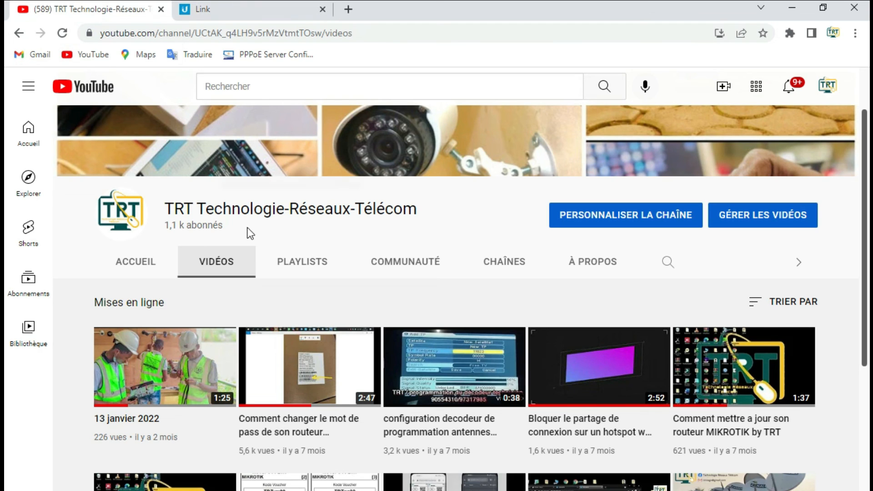
scroll(293, 420, "down", 3)
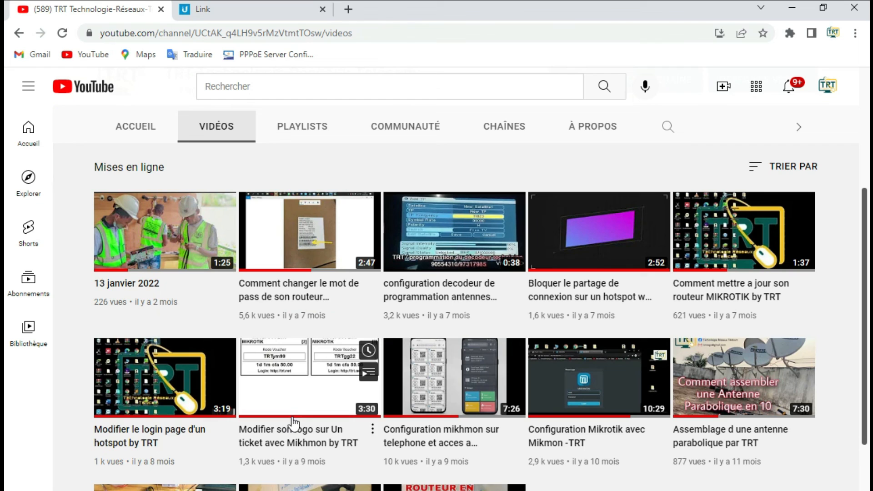
scroll(238, 366, "up", 3)
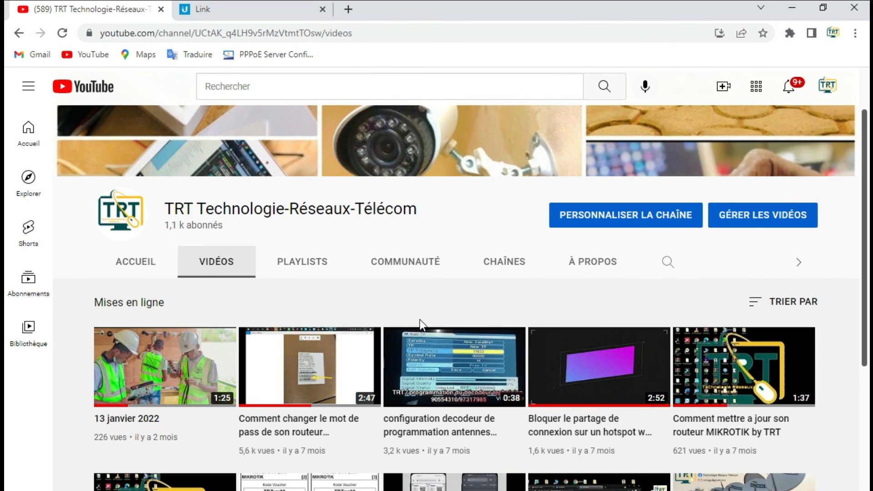
scroll(419, 319, "up", 2)
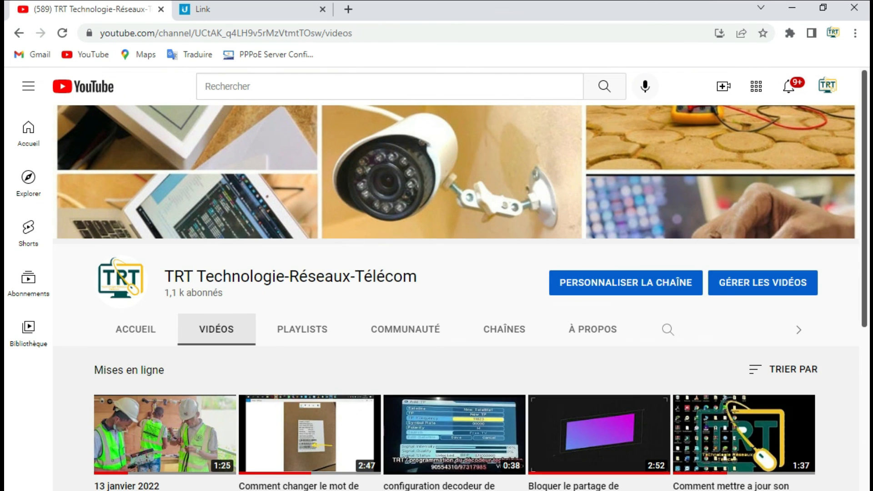
left_click(213, 11)
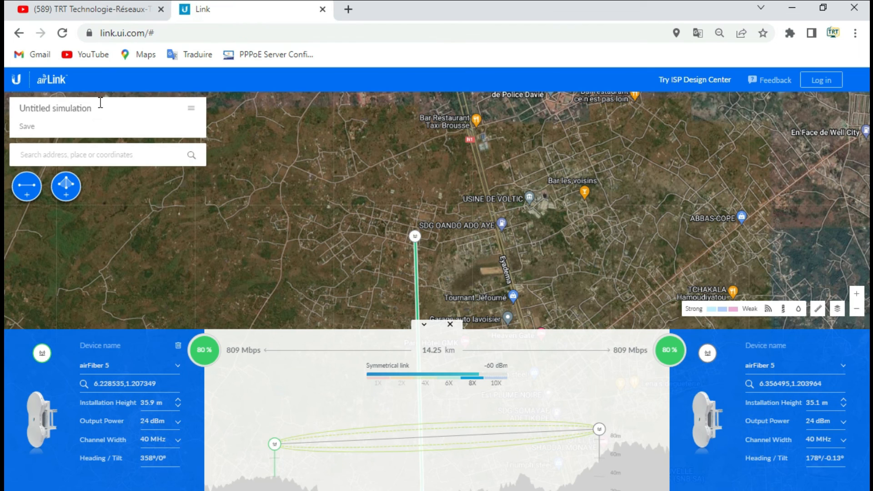